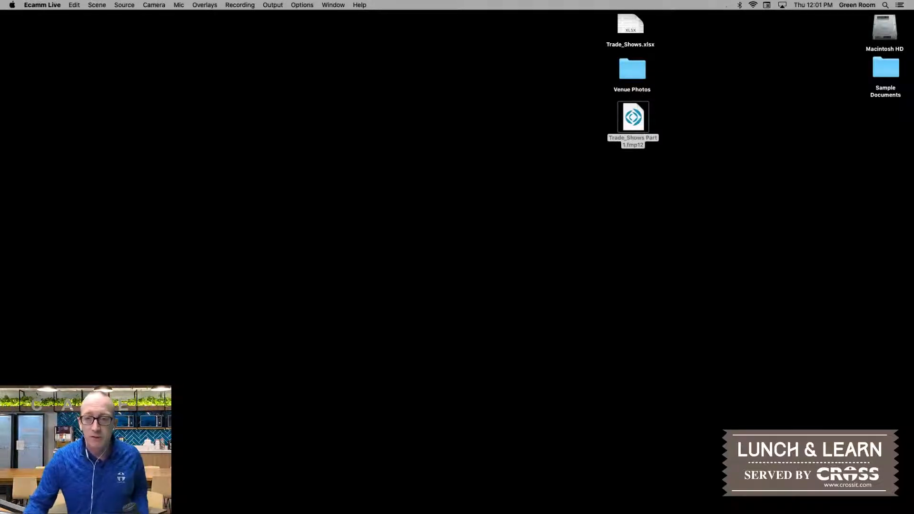
Step: Open the Trade_Shows.xlsx workbook and review its Exhibitors and Trade Shows worksheets
double_click(631, 26)
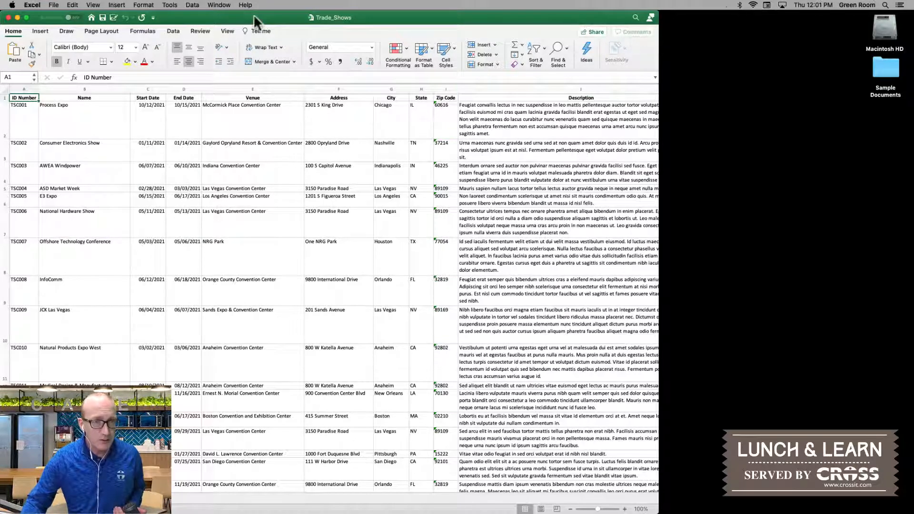
drag(254, 18, 365, 5)
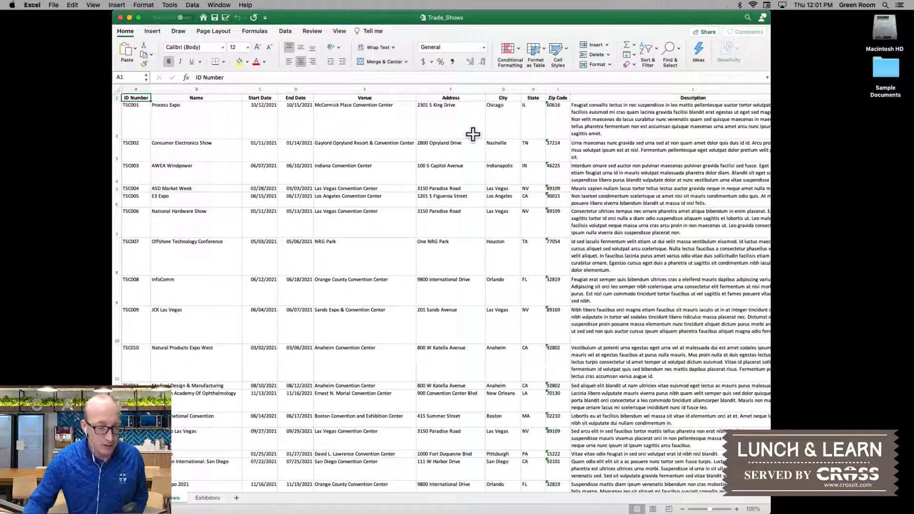
click(206, 500)
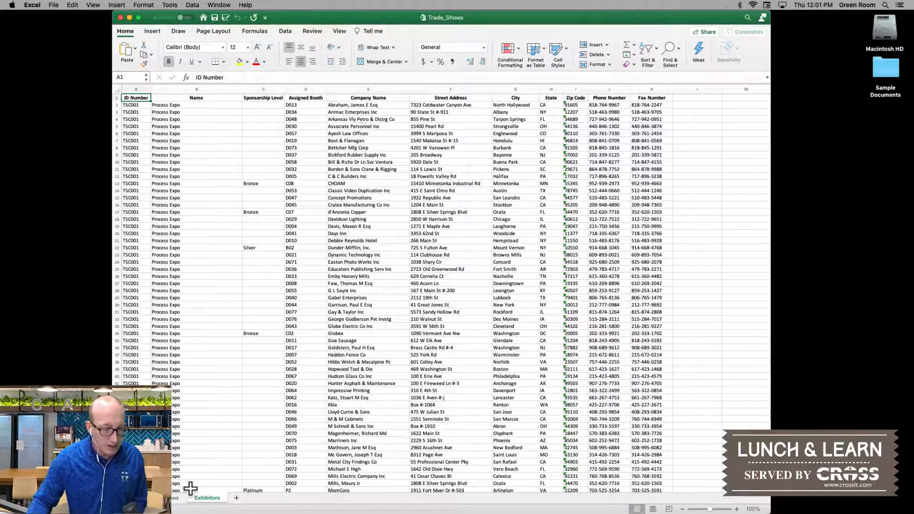
click(177, 498)
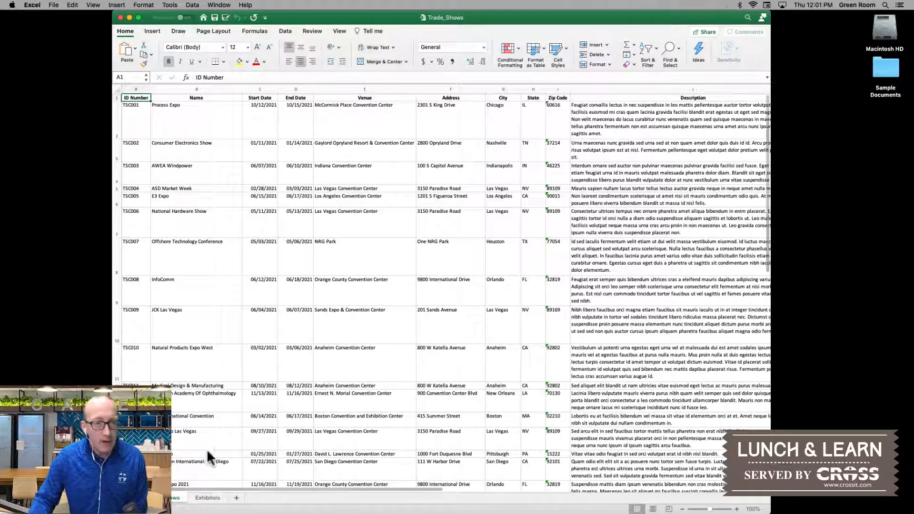
Step: Try sorting only the Start Date column from oldest to newest without expanding the selection, and undo the sort
click(267, 91)
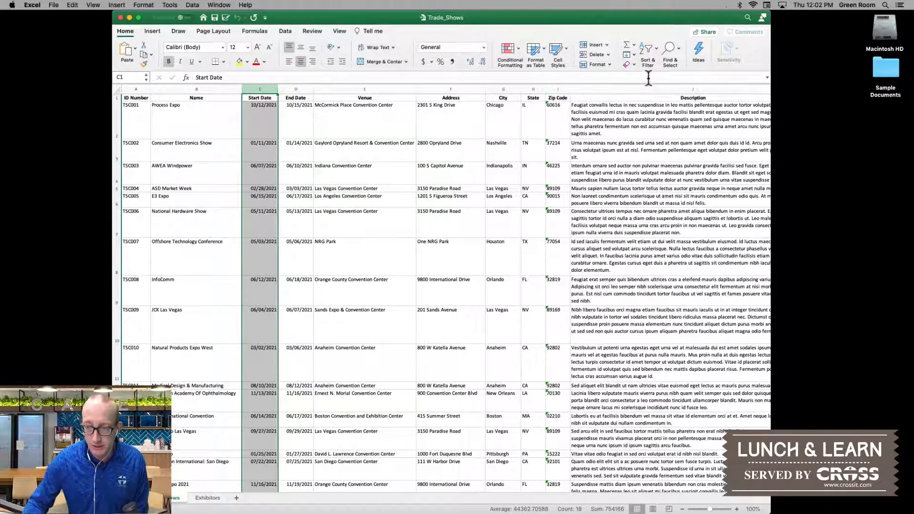
click(653, 48)
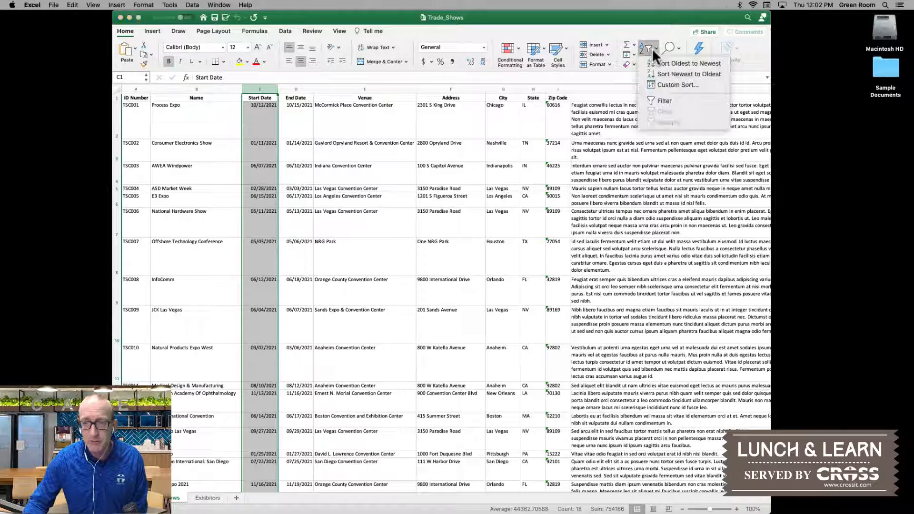
click(670, 85)
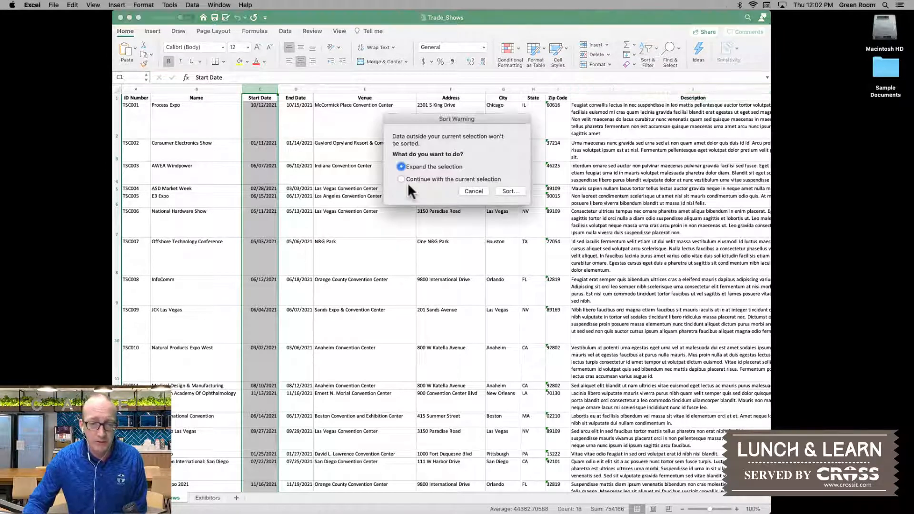
click(507, 191)
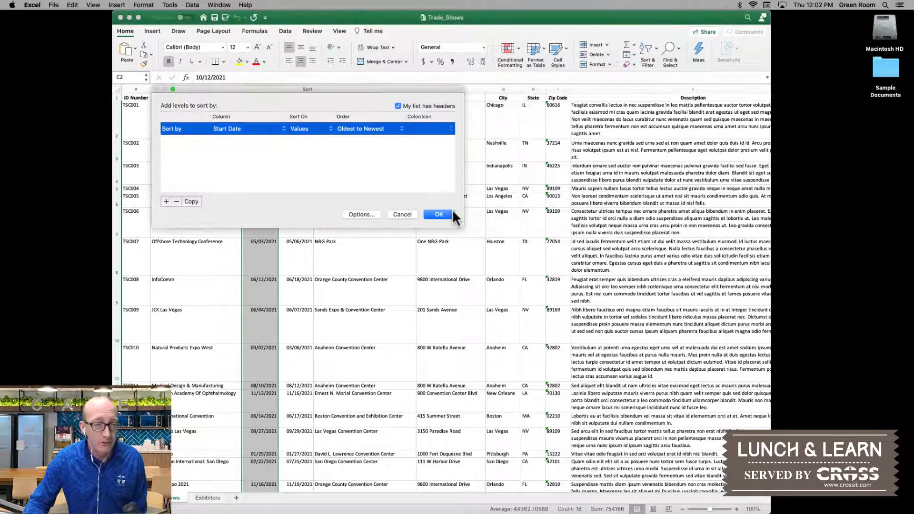
click(434, 215)
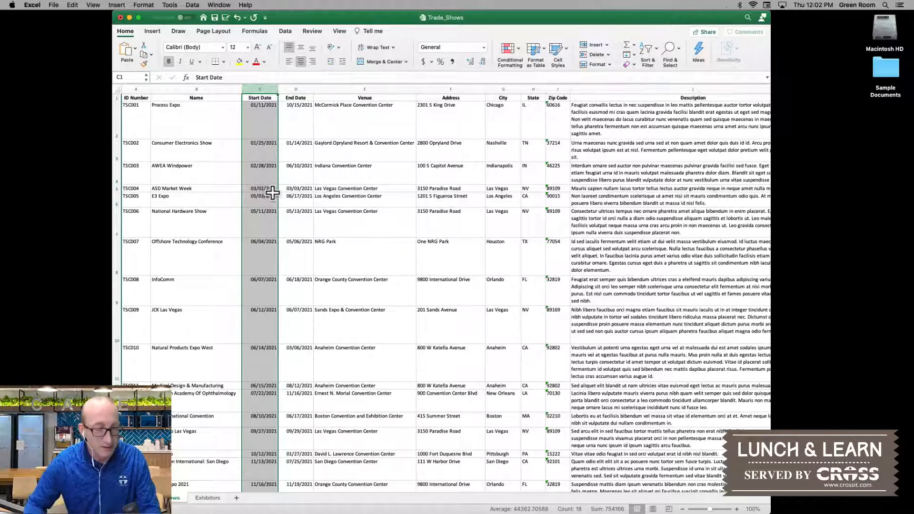
key(super+z)
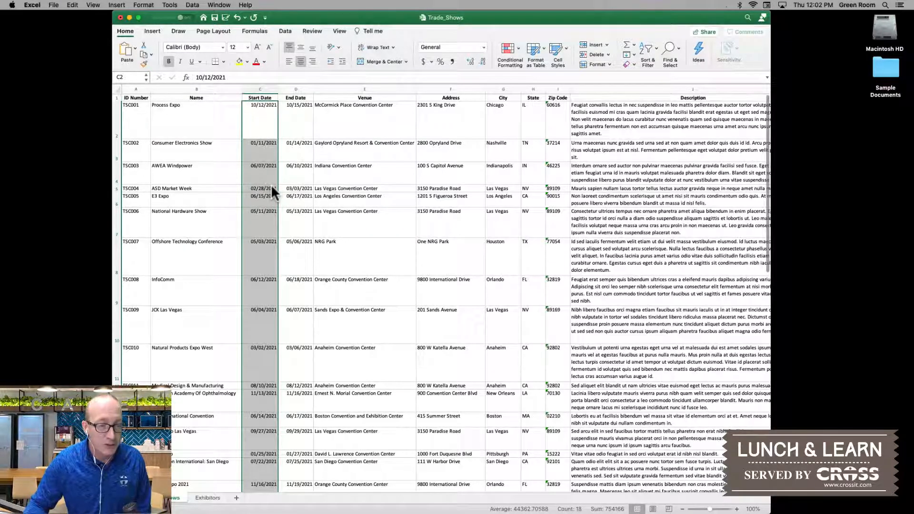
key(super+z)
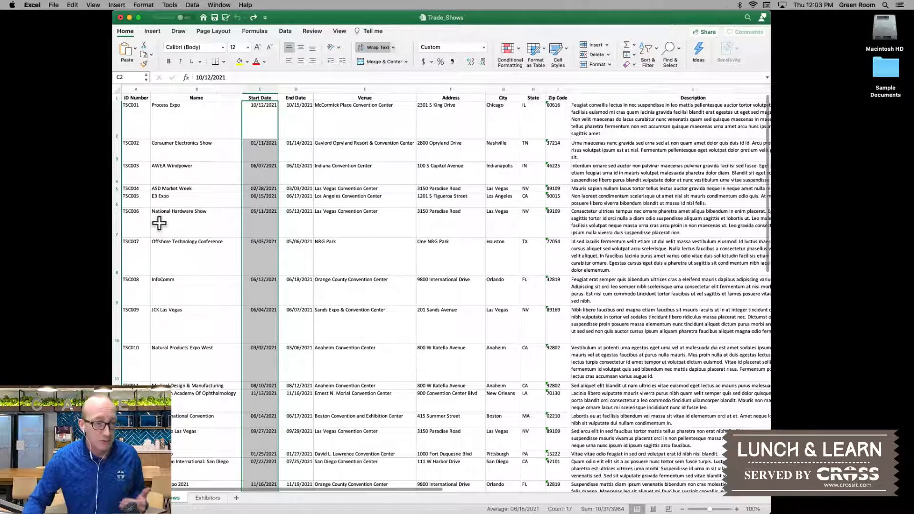
Step: Highlight the first trade show's row and the ID Number and Name columns, and close the workbook without saving
click(130, 114)
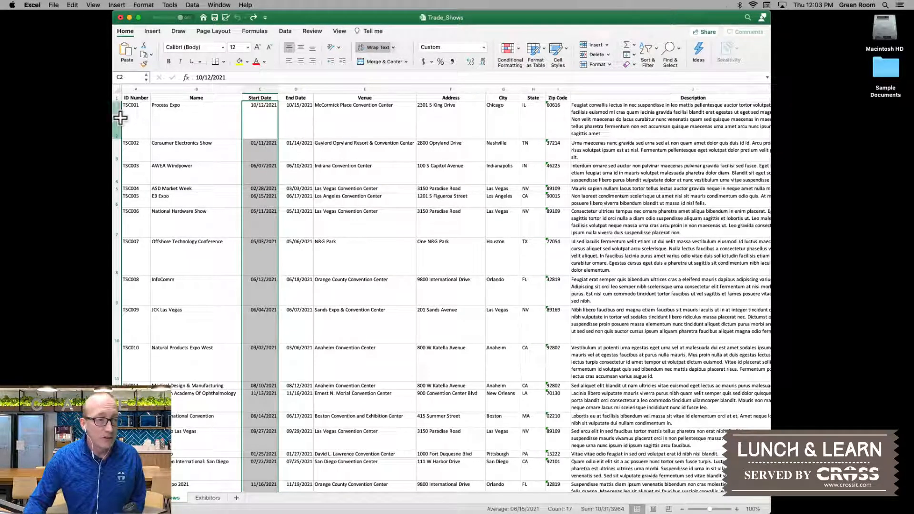
key(super+shift+Right)
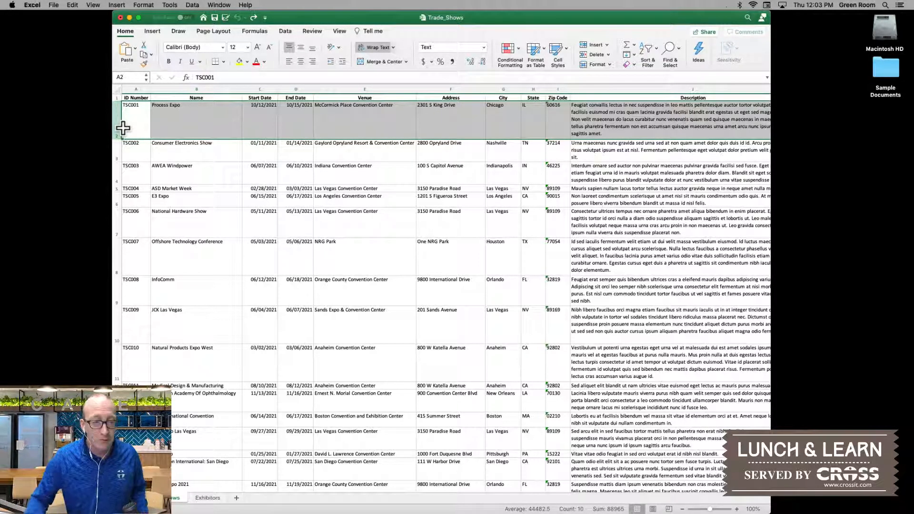
click(138, 90)
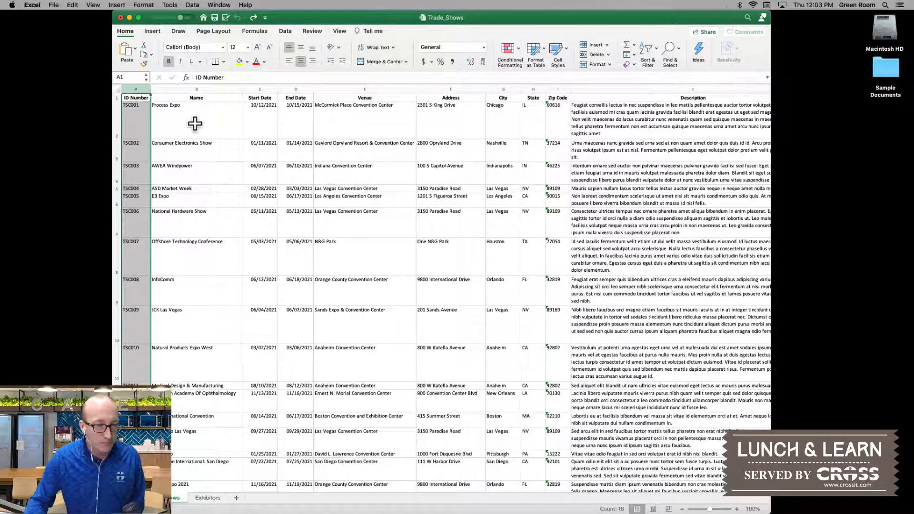
click(196, 89)
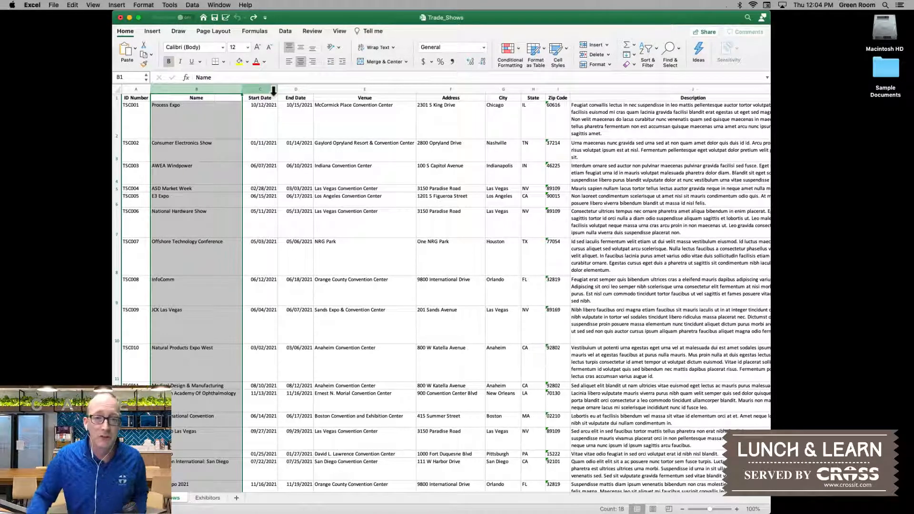
click(120, 17)
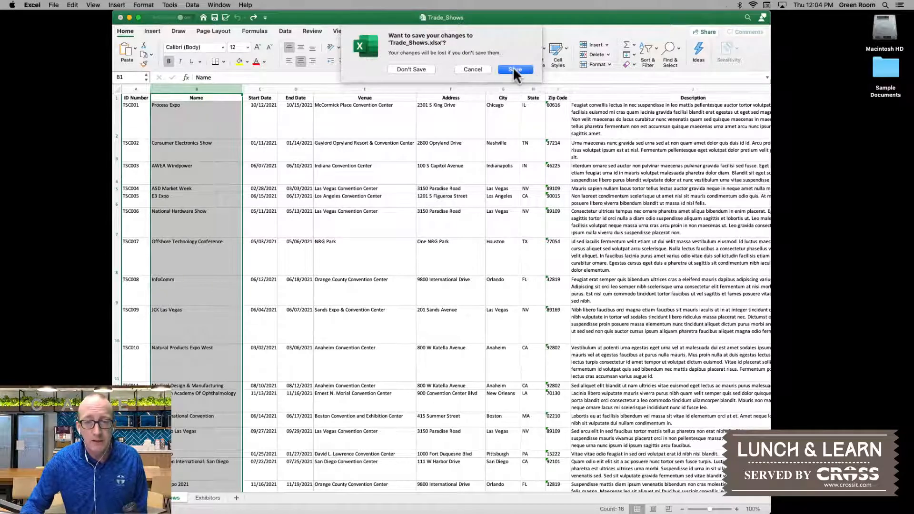
click(419, 70)
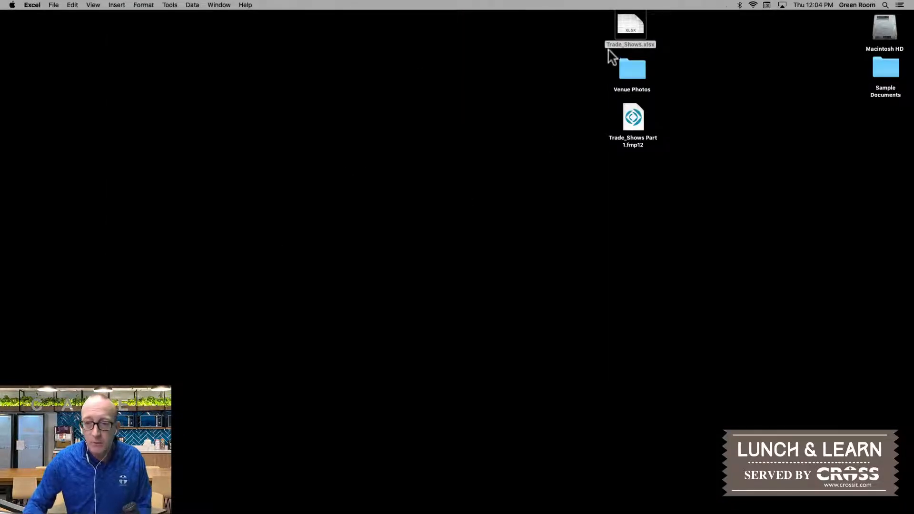
Step: Open Trade_Shows.xlsx in FileMaker Pro using its Trade Shows worksheet, saving the new file as Trade_Shows Converted.fmp12 on the Desktop
drag(630, 19, 537, 498)
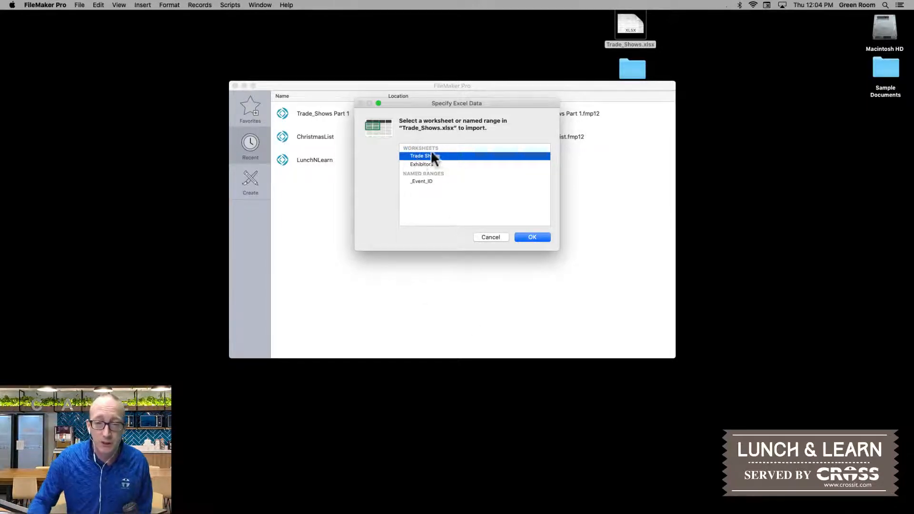
click(532, 237)
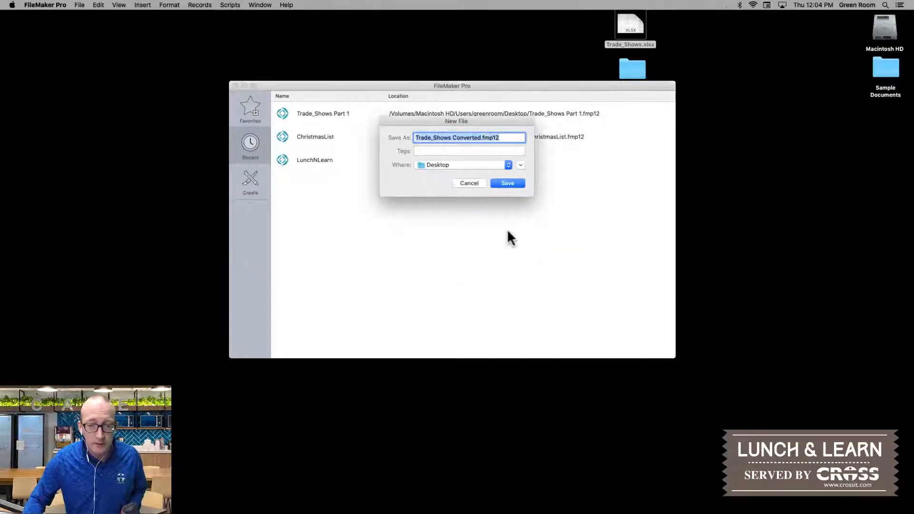
click(504, 184)
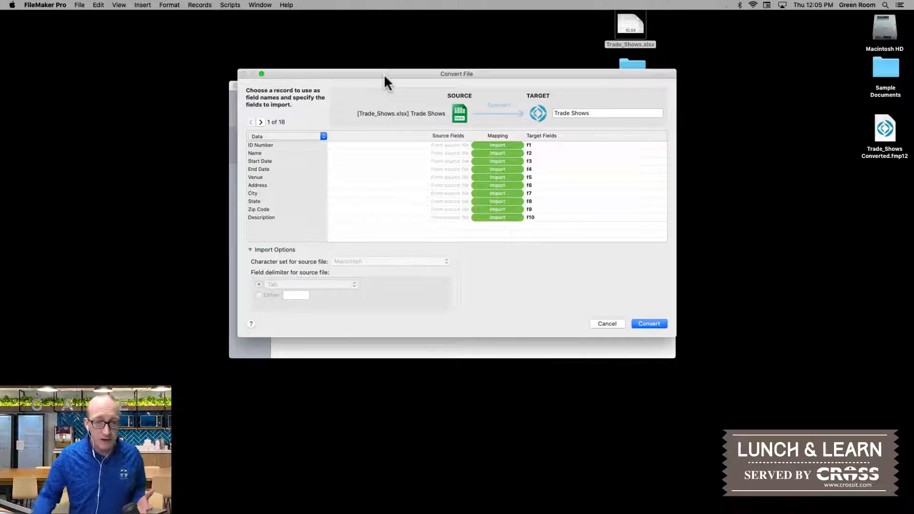
Step: Browse the source records in the Convert File dialog and return to the first record
click(261, 122)
click(261, 122)
click(261, 122)
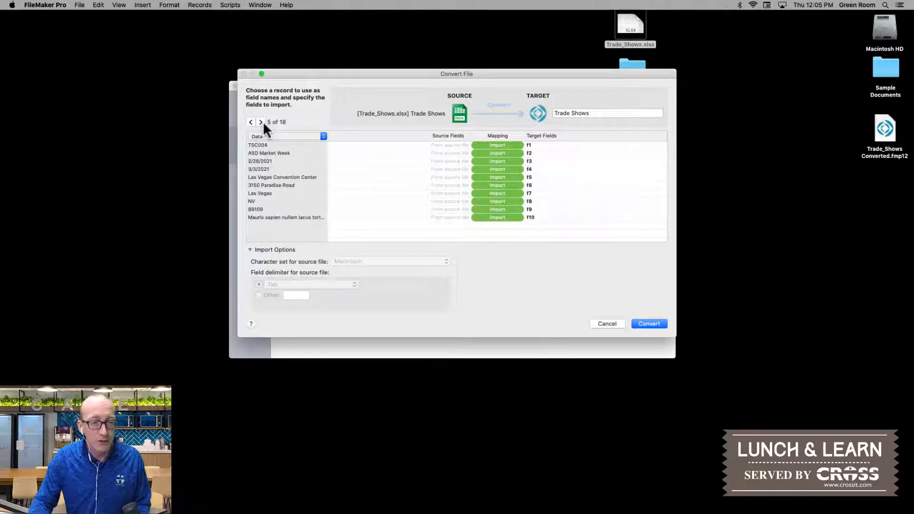
click(261, 122)
click(261, 122)
click(261, 122)
click(261, 122)
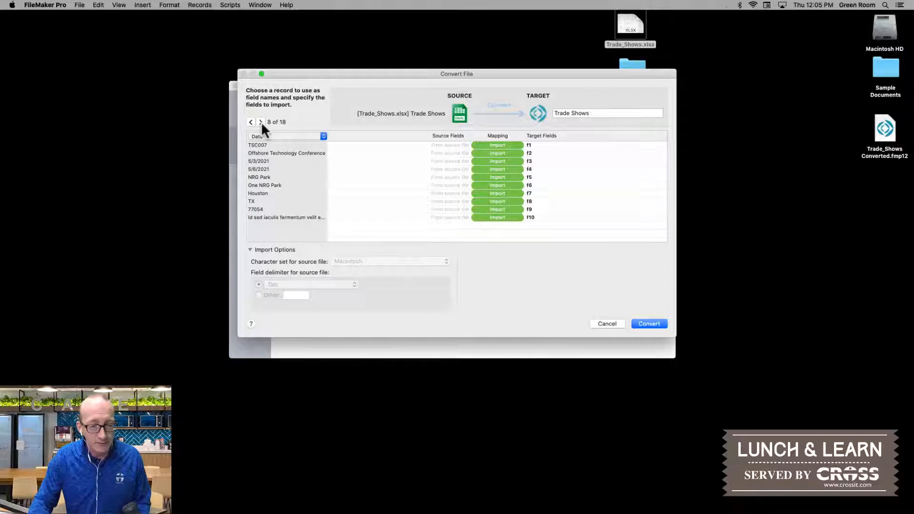
click(252, 122)
click(252, 121)
click(251, 122)
click(251, 122)
click(251, 122)
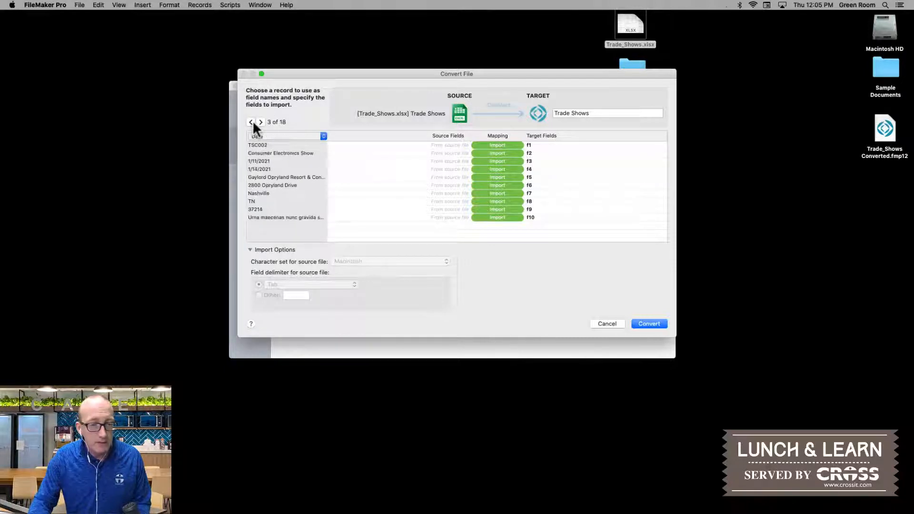
click(252, 122)
click(251, 122)
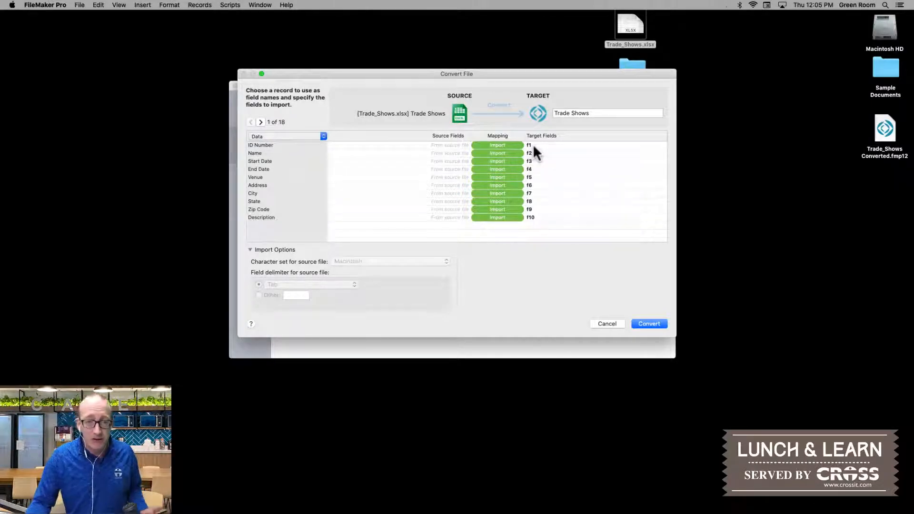
Step: Use the first record as field names and convert the Trade Shows worksheet with all fields imported
click(322, 136)
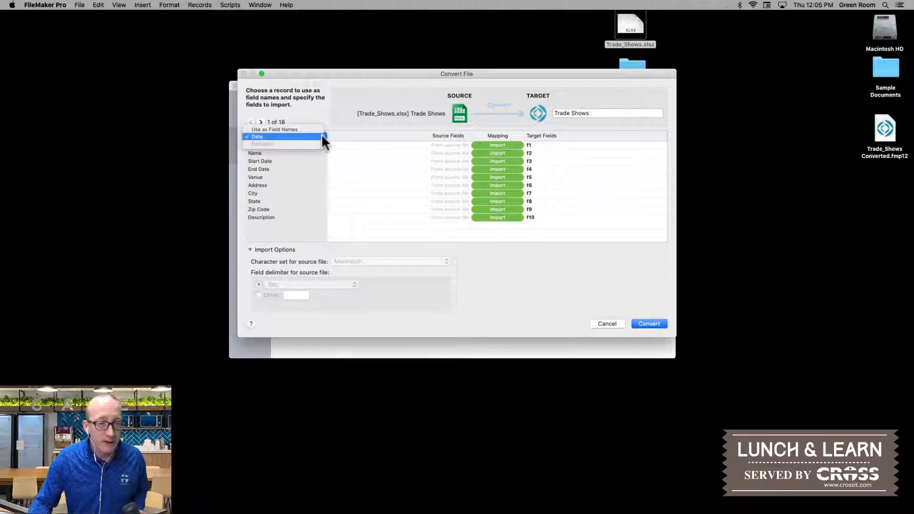
click(294, 130)
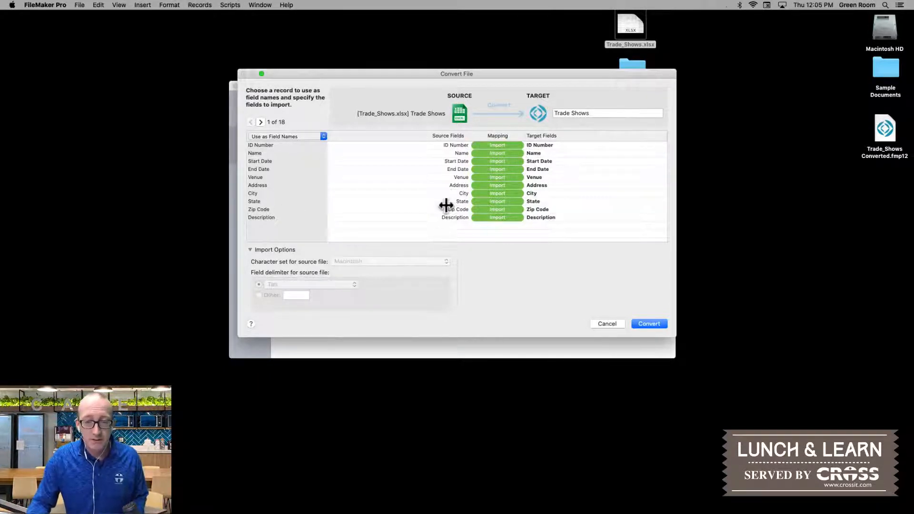
click(640, 324)
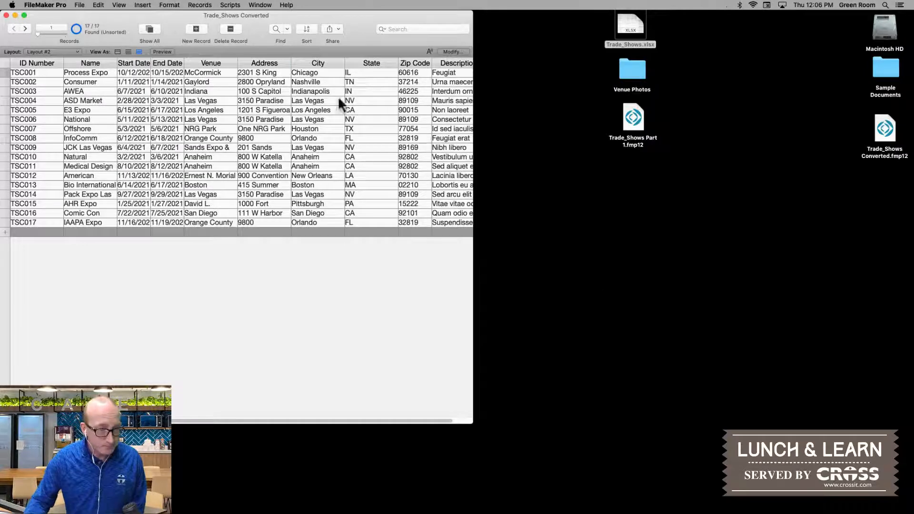
Step: Sort the converted table ascending by Start Date, followed by a descending sort by State
drag(106, 11, 235, 22)
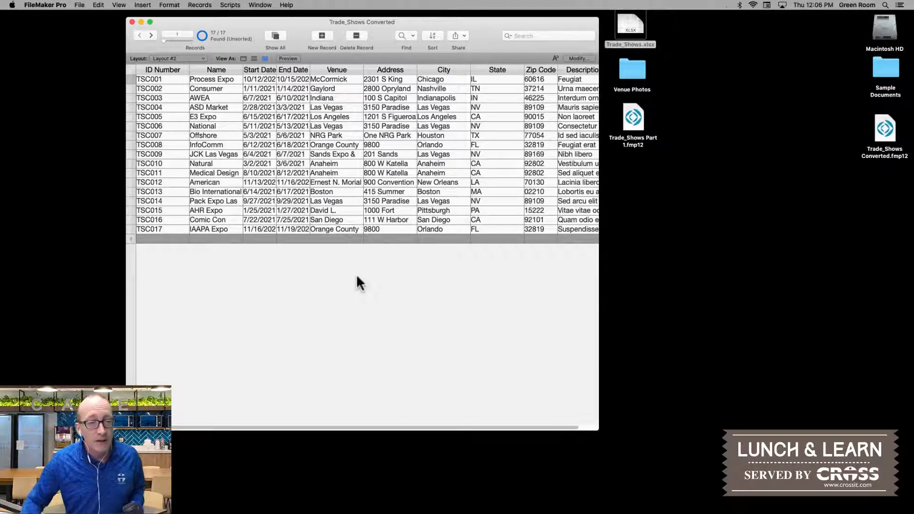
click(272, 70)
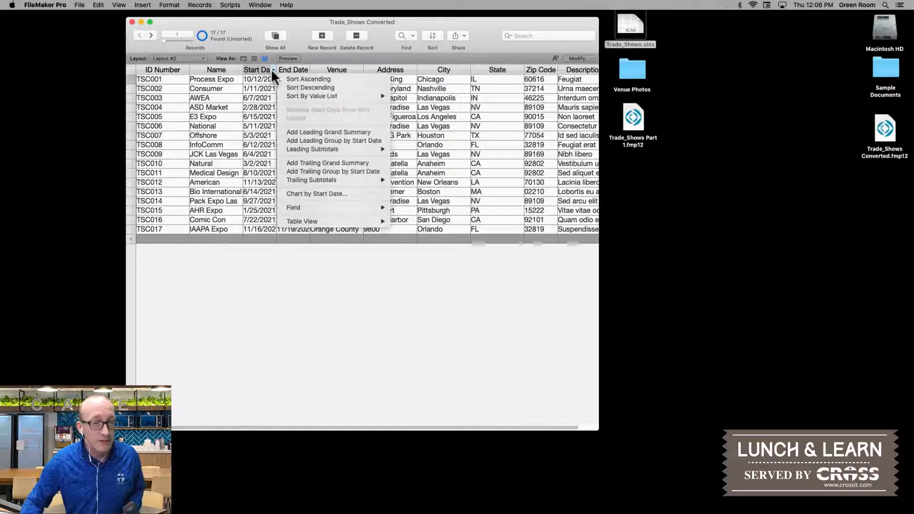
click(302, 78)
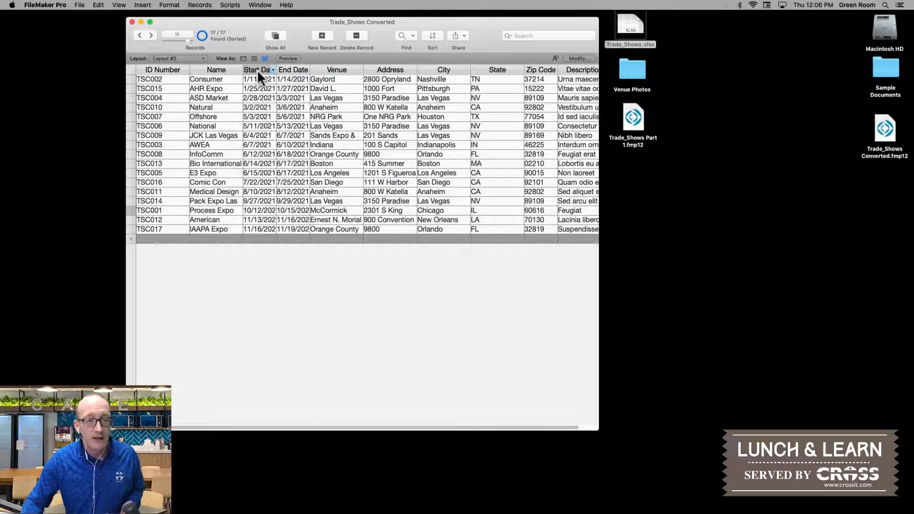
click(521, 70)
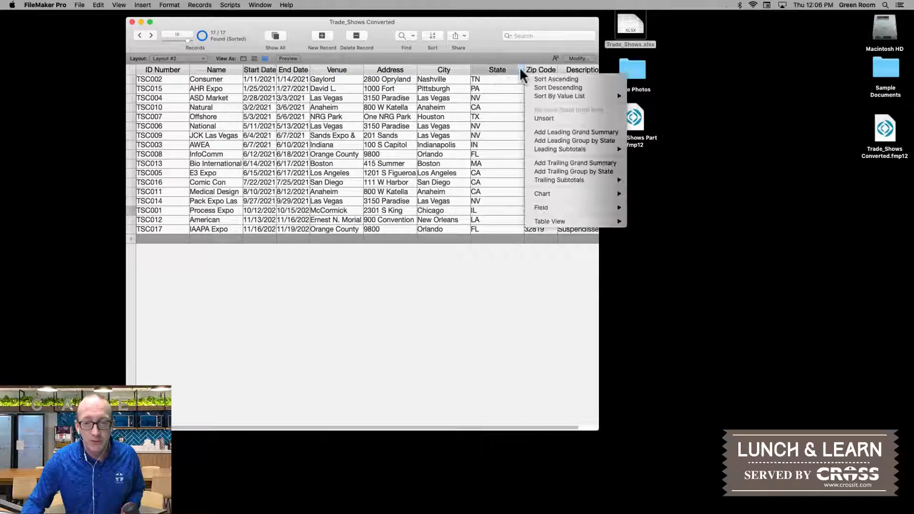
click(533, 86)
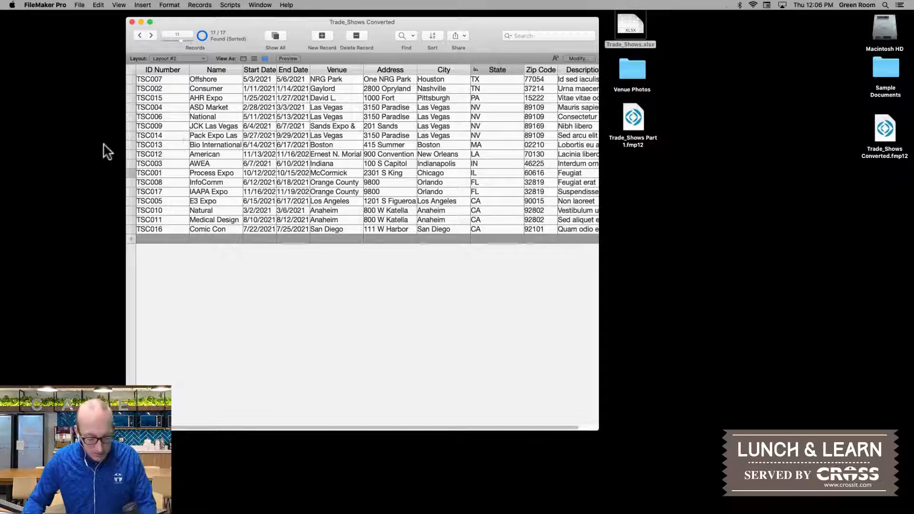
Step: Show all records and switch the file to Layout #1
key(super+j)
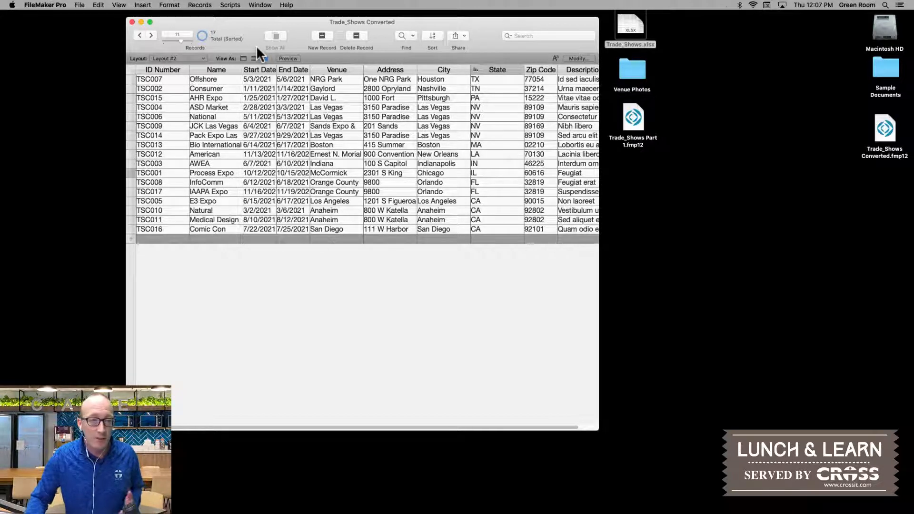
click(185, 59)
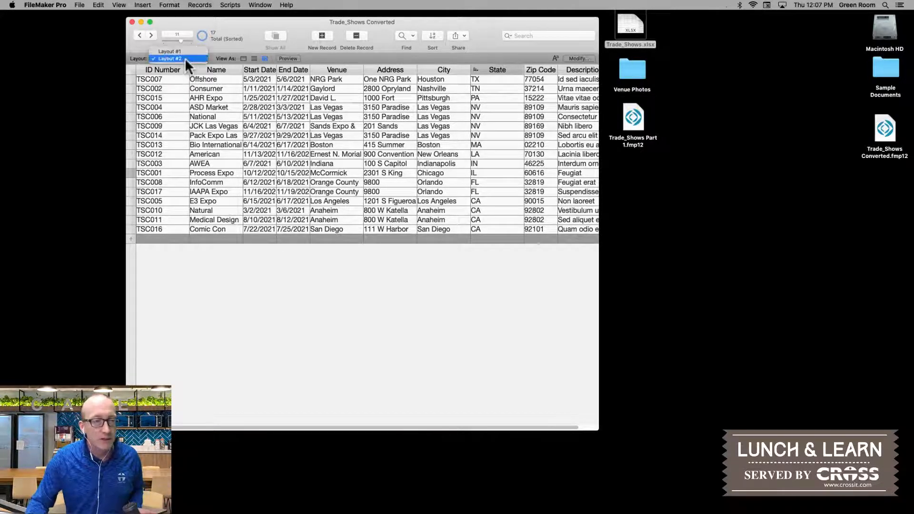
click(183, 51)
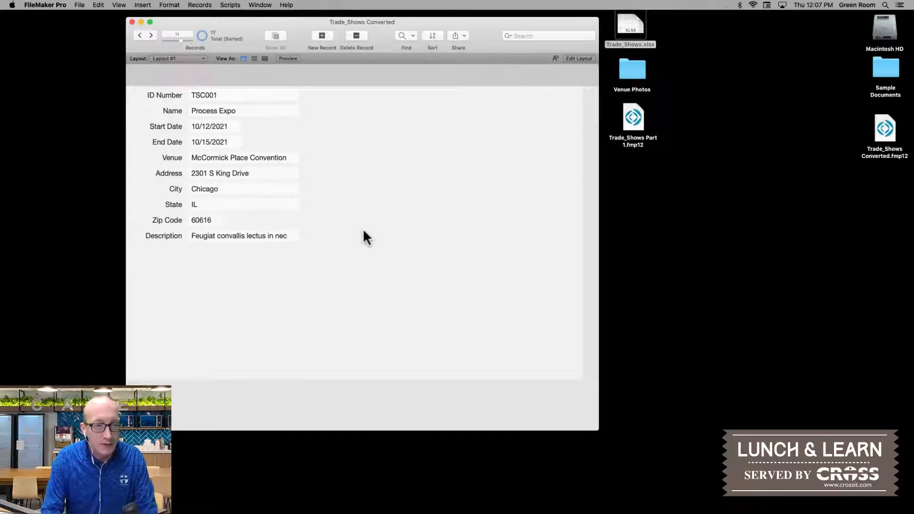
Step: Open Layout #1 for layout editing with the field list shown, and make the Top Navigation part slightly taller
click(118, 5)
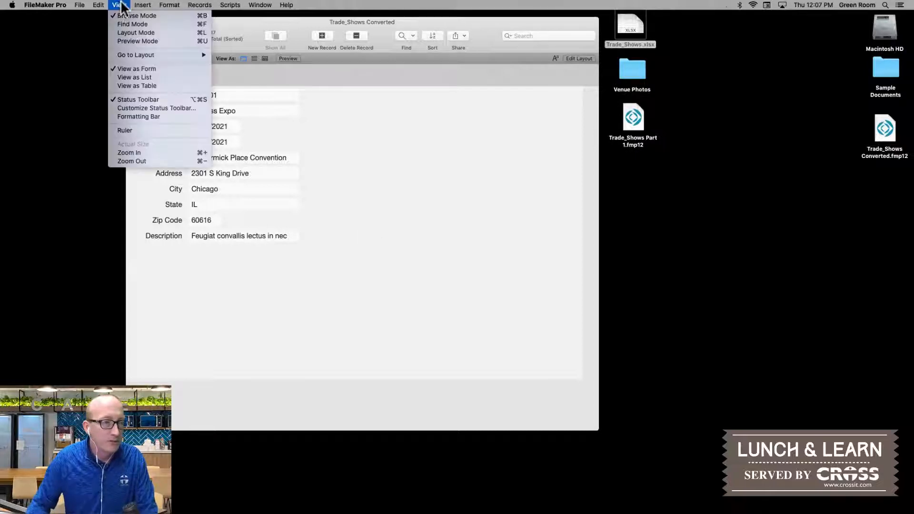
click(140, 32)
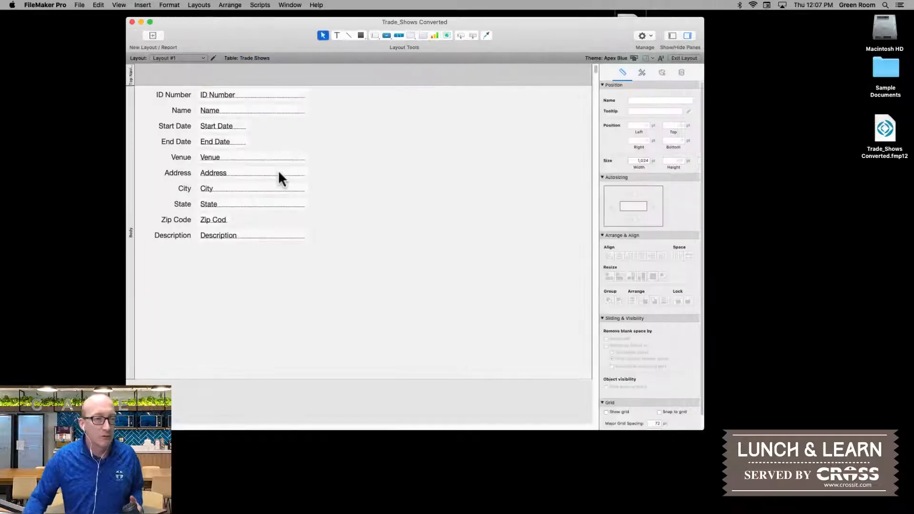
click(672, 38)
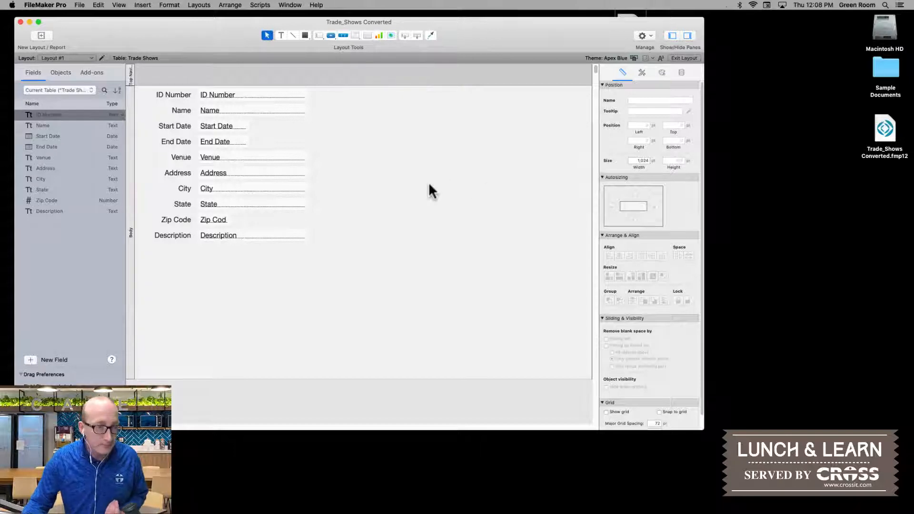
click(172, 86)
drag(172, 87, 173, 96)
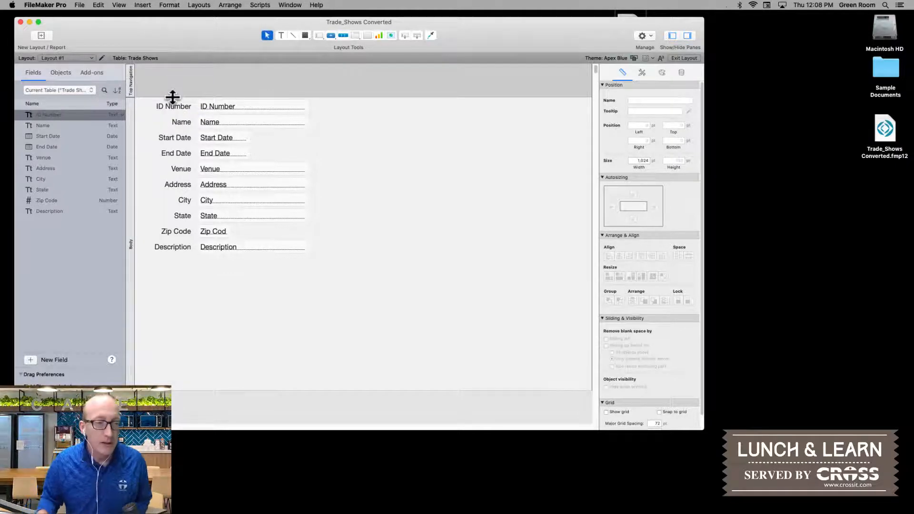
Step: Shorten the ID Number field to about 121 pt wide and move it with its label to the layout's right side
click(283, 110)
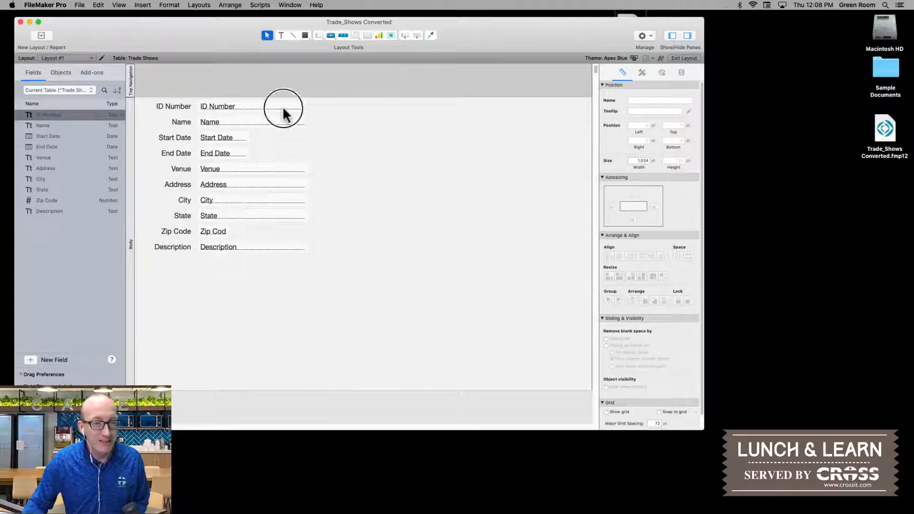
drag(306, 106, 250, 111)
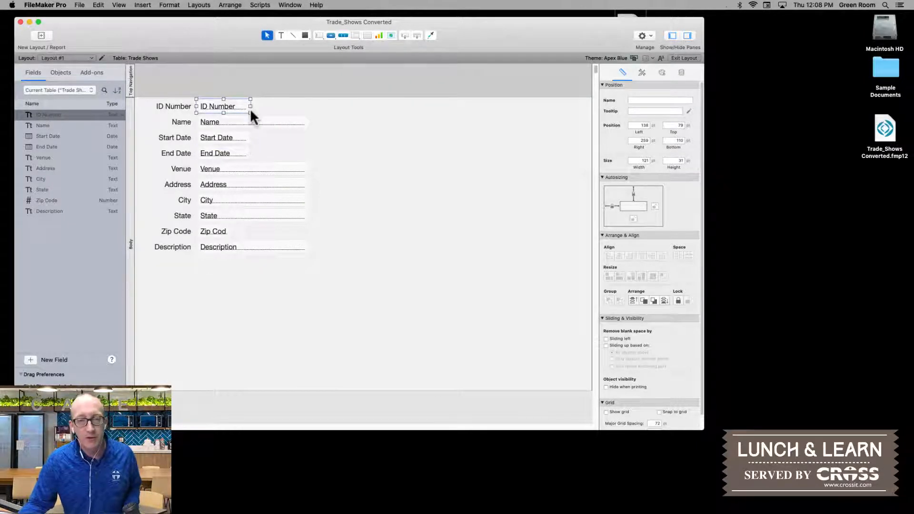
shift+click(184, 107)
drag(210, 105, 533, 124)
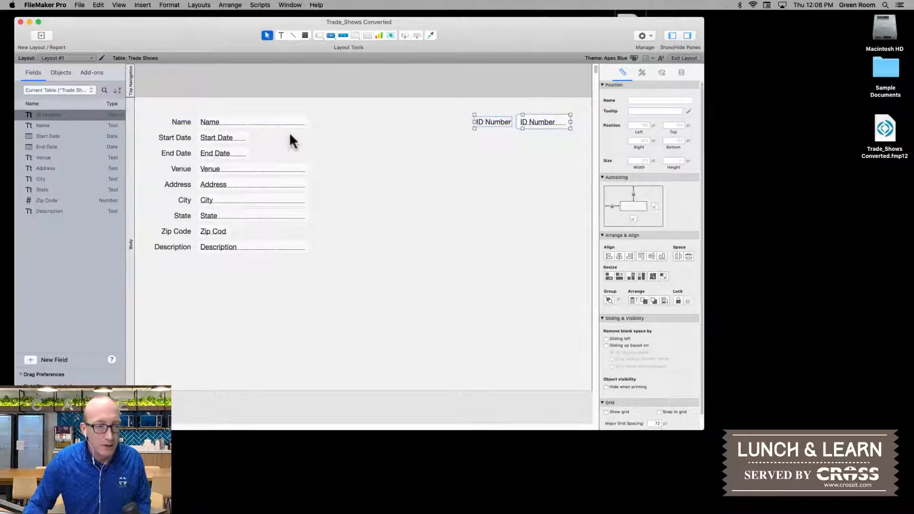
Step: Arrange Name above Venue at the body's upper left, and Start Date beside End Date above ID Number, with their labels
drag(320, 117, 215, 111)
drag(269, 141, 440, 111)
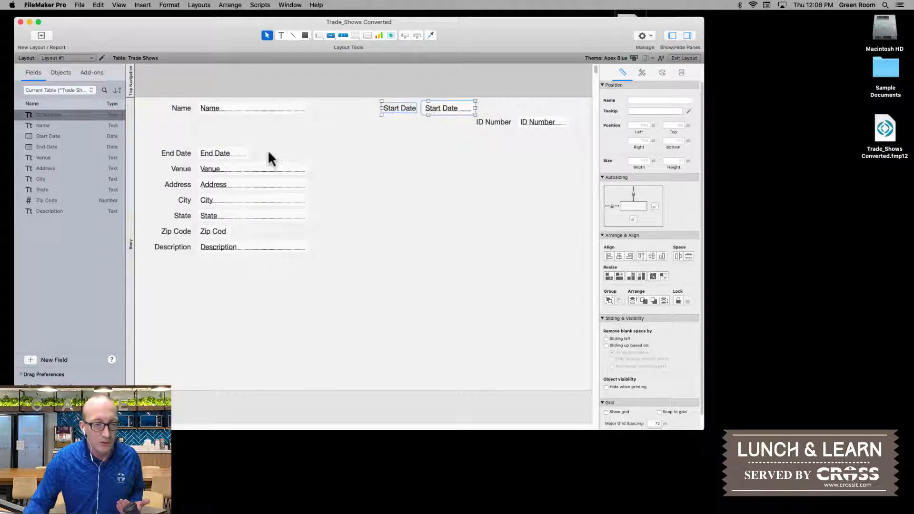
drag(268, 152, 539, 108)
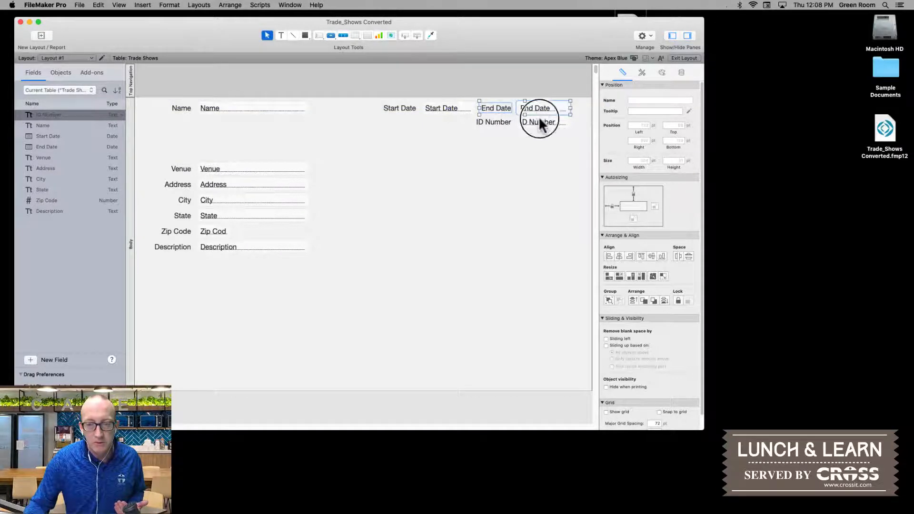
click(539, 119)
drag(524, 155, 527, 131)
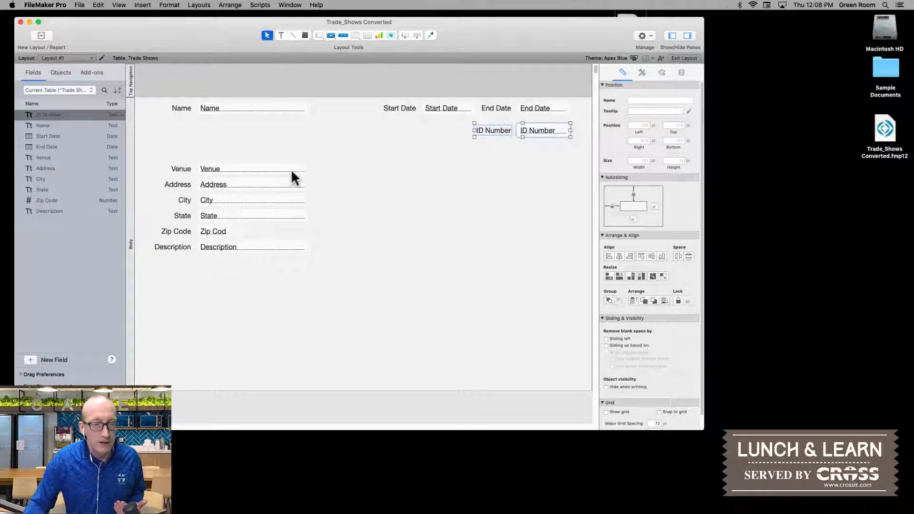
drag(326, 165, 221, 126)
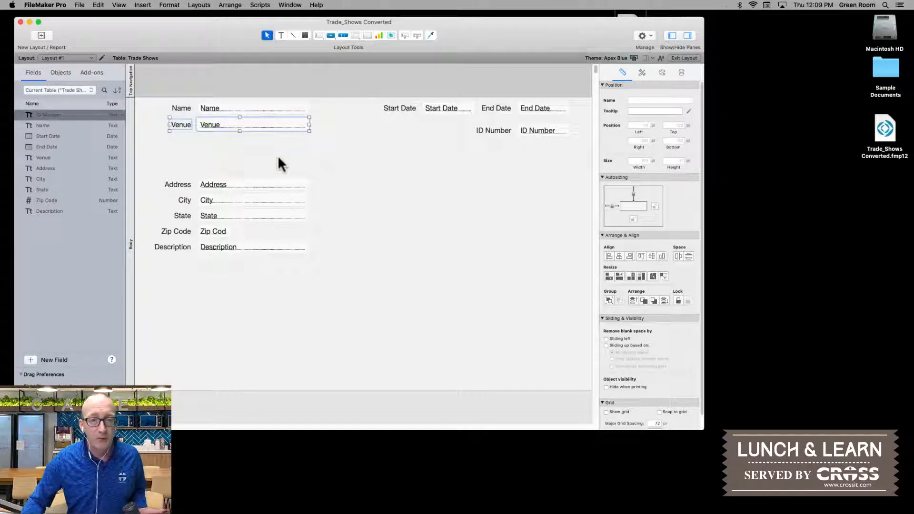
Step: Draw a tab control about 608 by 548 pt beneath the ID Number field and create its Information tab
click(355, 36)
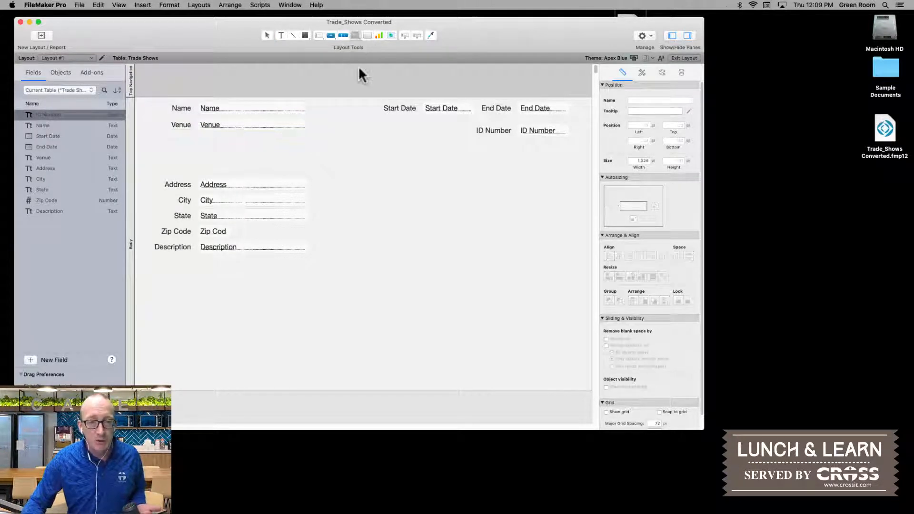
mouse_move(321, 146)
mouse_down()
mouse_move(439, 313)
mouse_move(548, 378)
mouse_move(590, 387)
mouse_move(516, 387)
mouse_move(541, 391)
mouse_up()
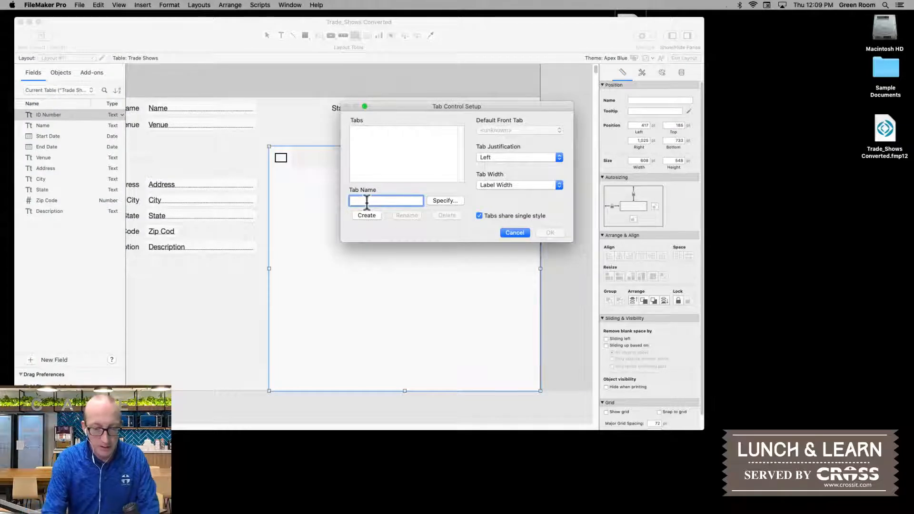
text(Information)
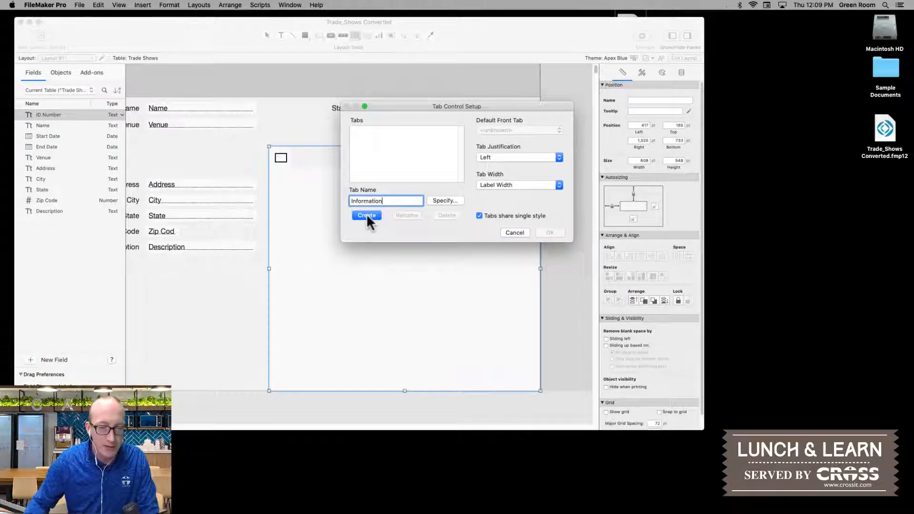
click(366, 214)
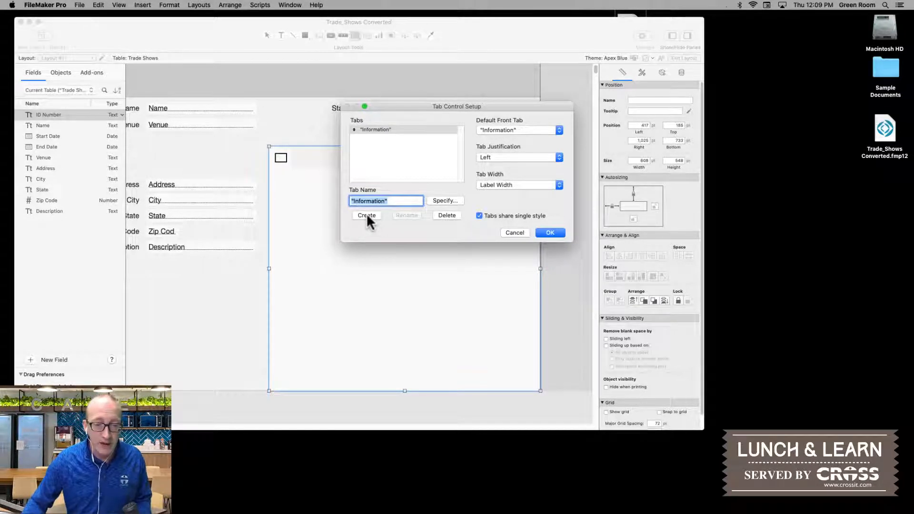
Step: Add Picture and Exhibitors tabs to the tab control, keeping left justification and label width
text(Picture)
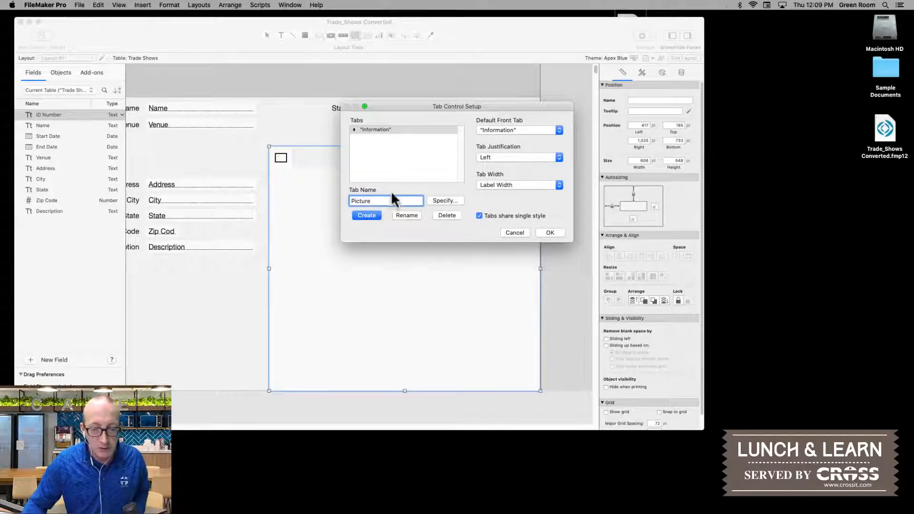
click(368, 214)
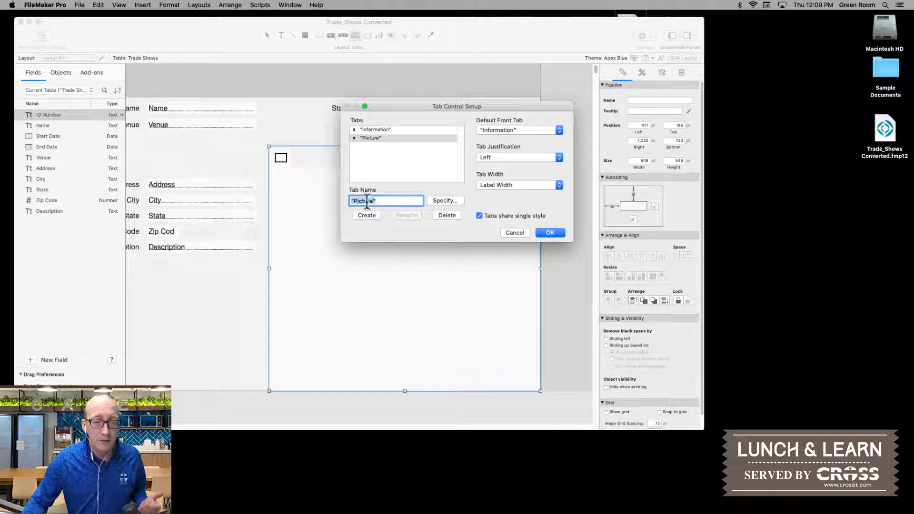
double_click(367, 200)
text(Exhibitor)
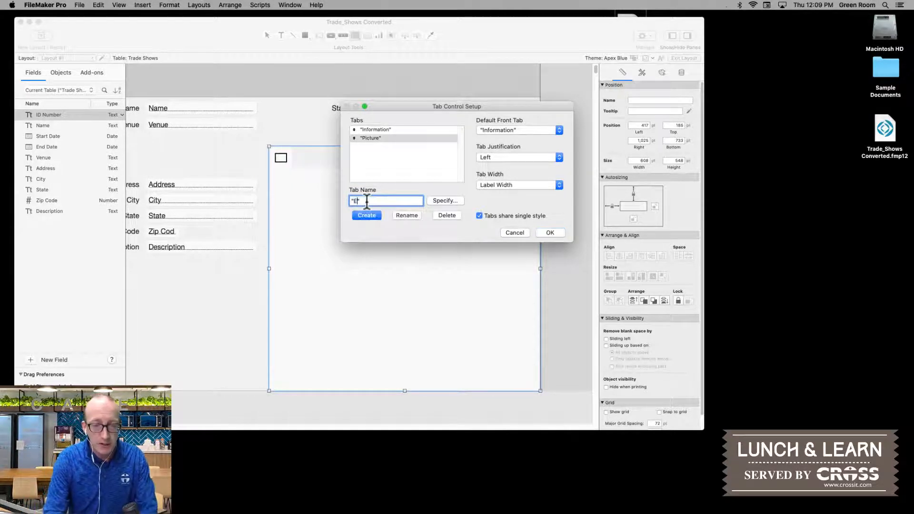
text(s)
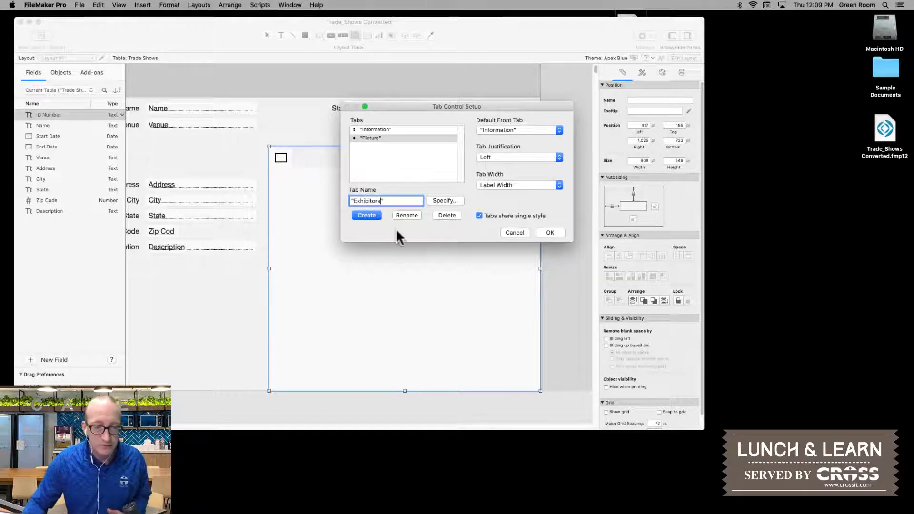
click(366, 216)
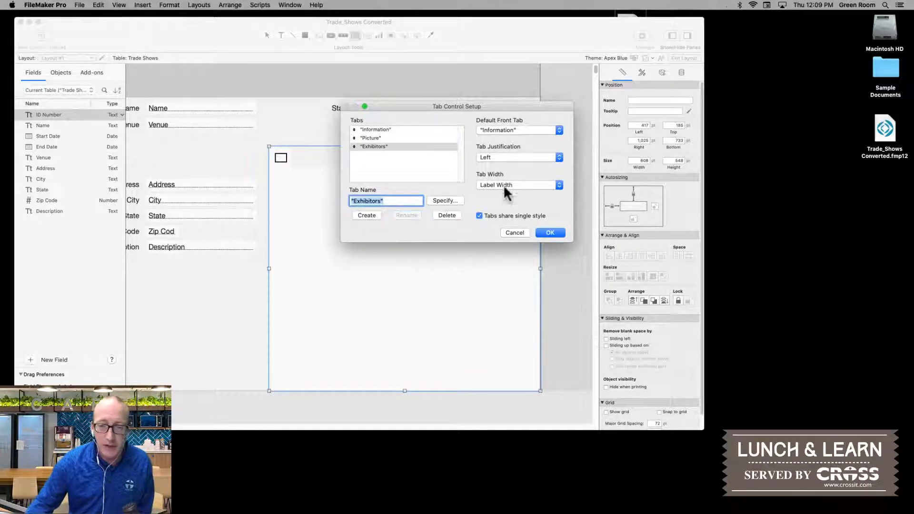
click(496, 156)
click(487, 180)
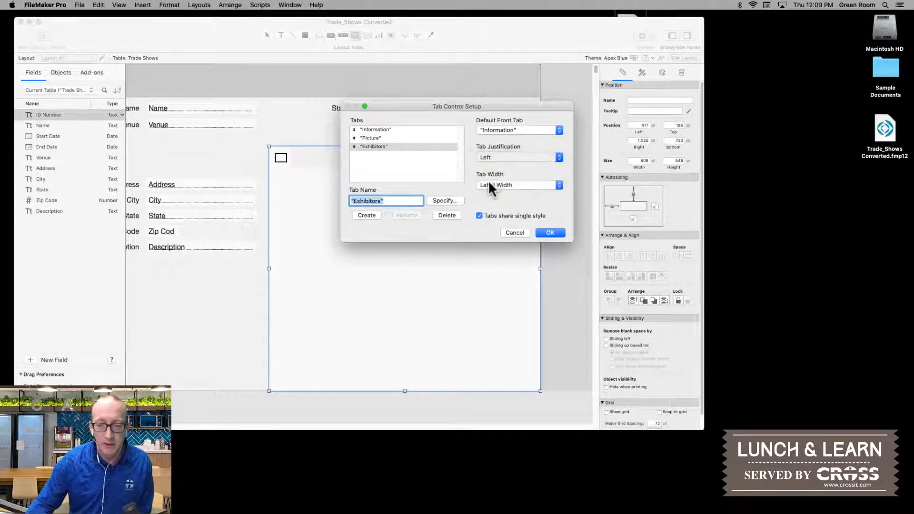
click(546, 235)
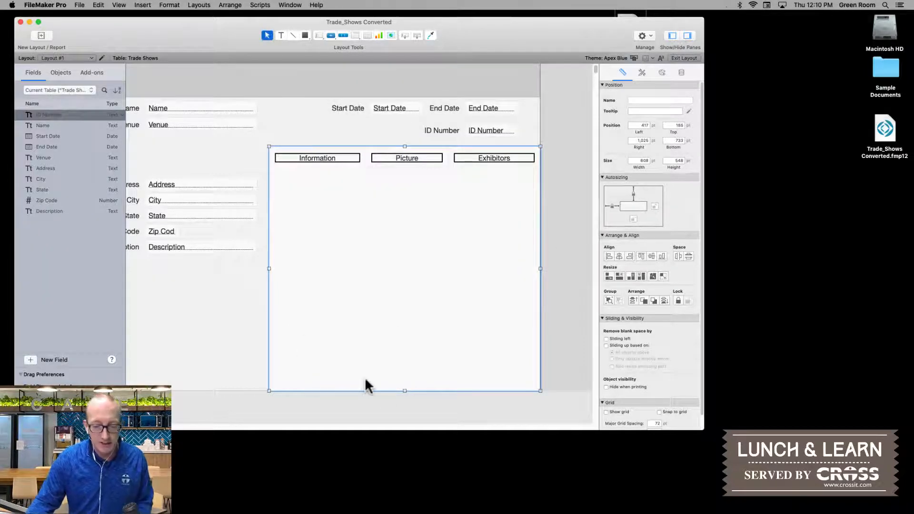
Step: Move the Address through Description fields onto the Information tab and stretch the tab control leftward to about 1,025 pt wide
scroll(236, 220, left, 5)
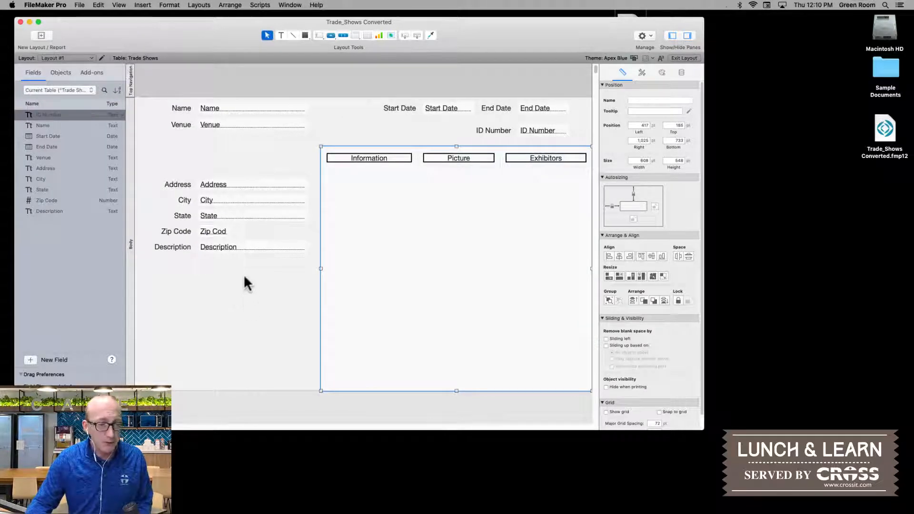
drag(272, 276, 395, 181)
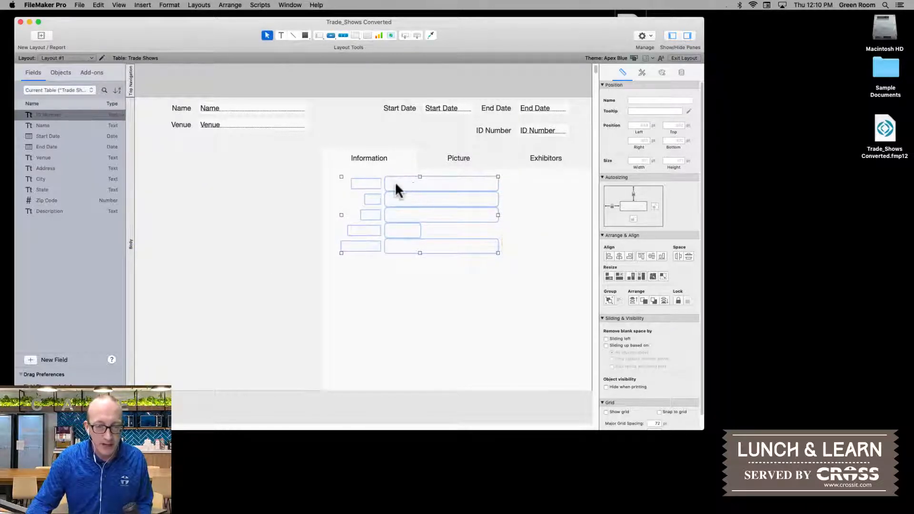
click(335, 260)
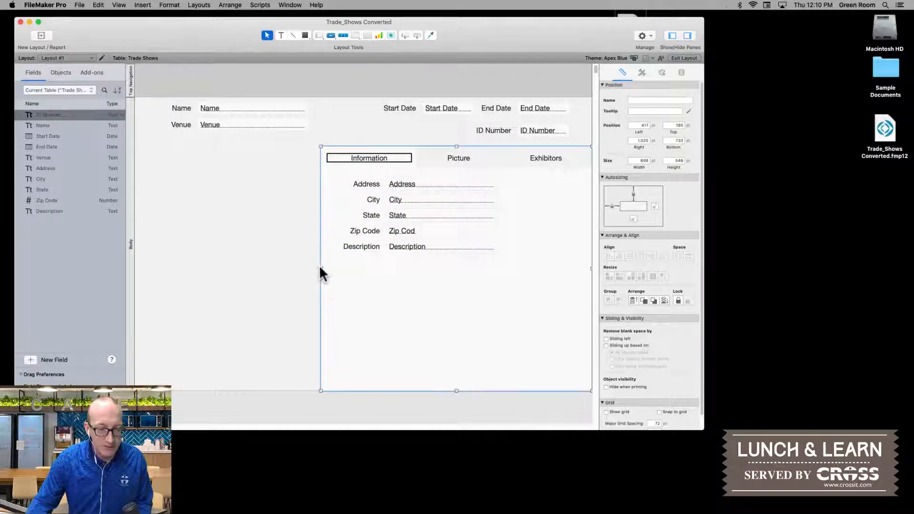
drag(320, 265, 122, 262)
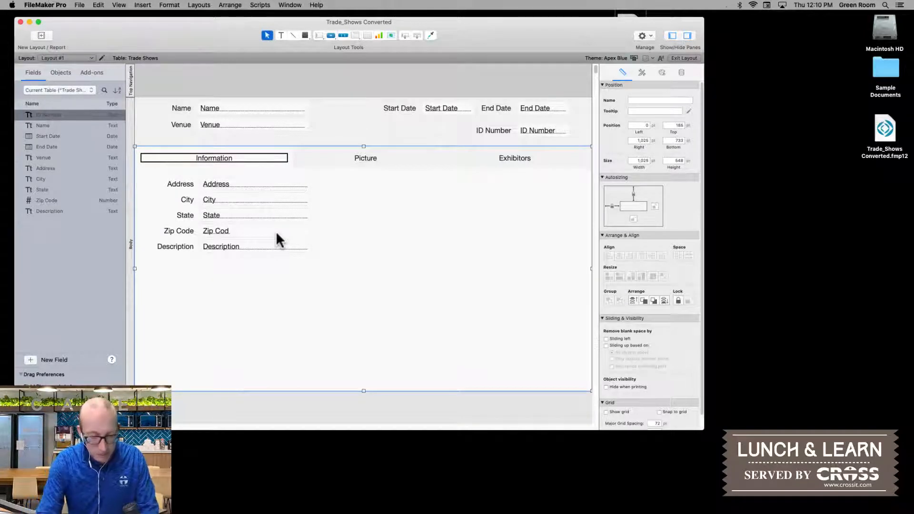
Step: Save the layout changes and check the new arrangement by going back and forth through records in Browse mode
key(super+b)
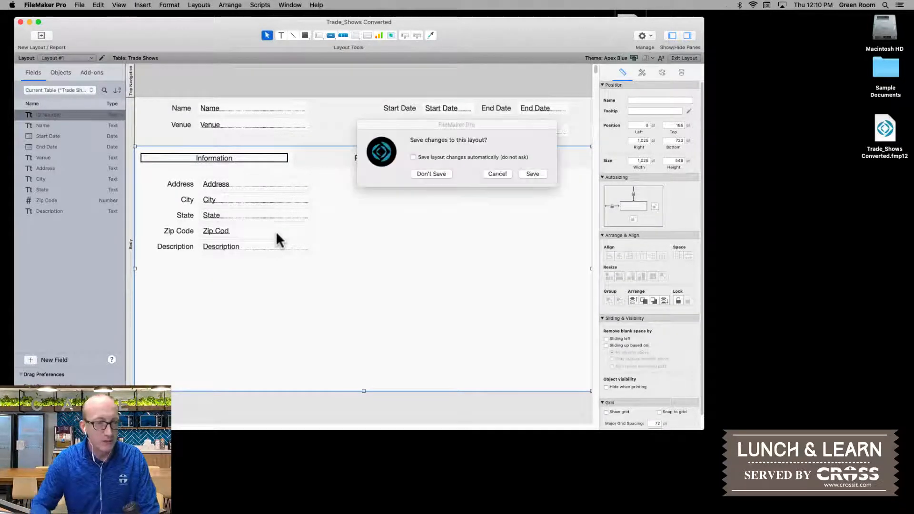
click(531, 174)
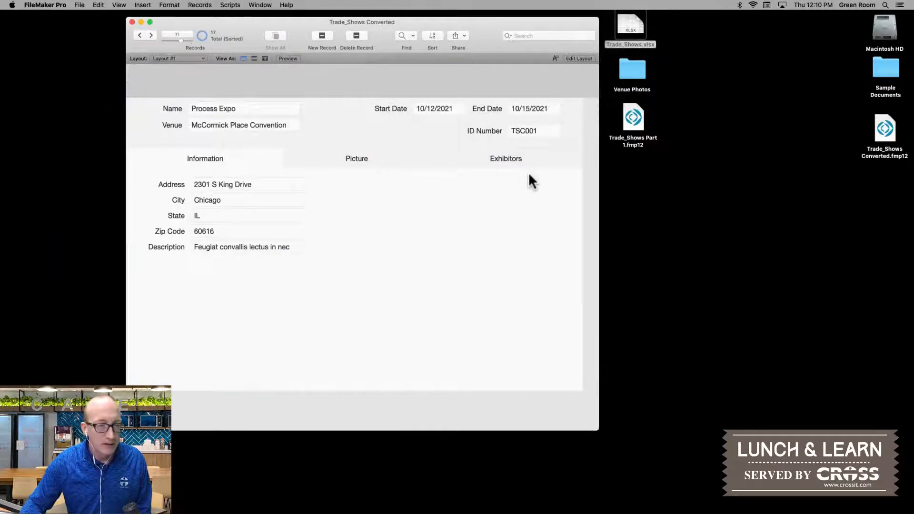
click(139, 35)
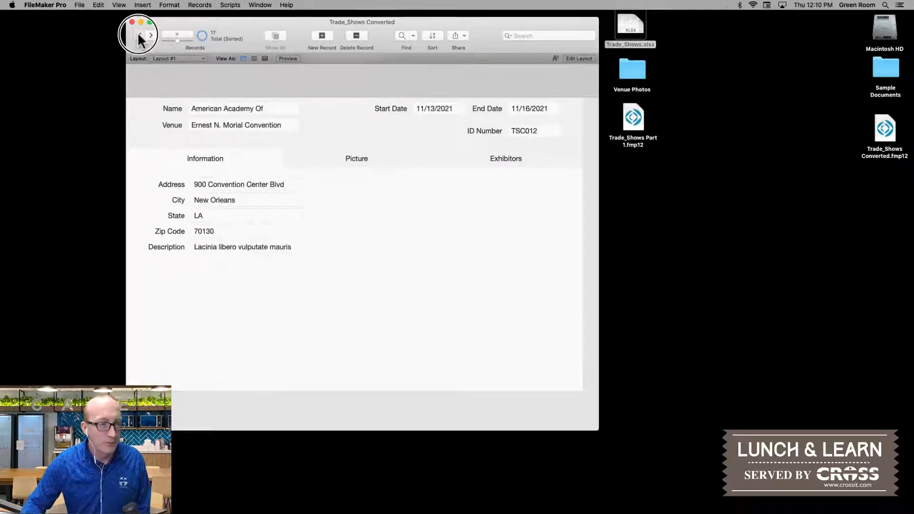
click(139, 34)
click(139, 34)
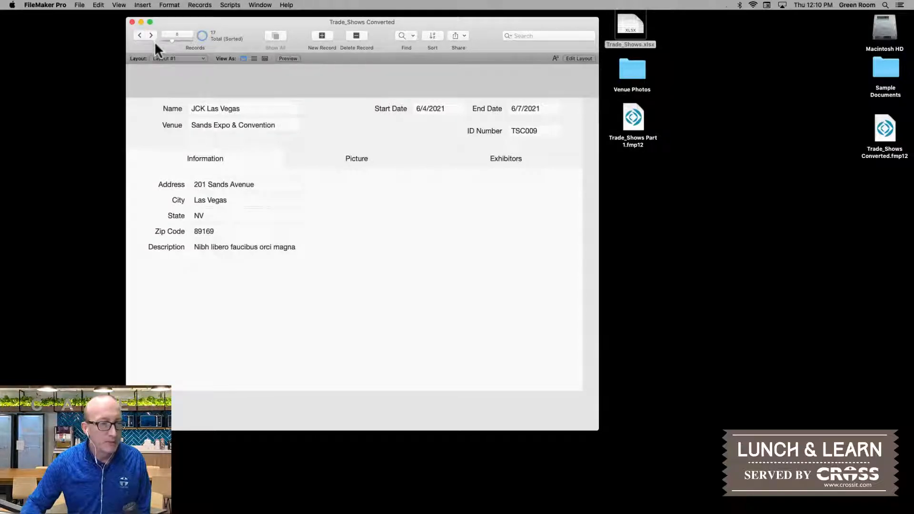
click(150, 35)
click(150, 36)
click(149, 36)
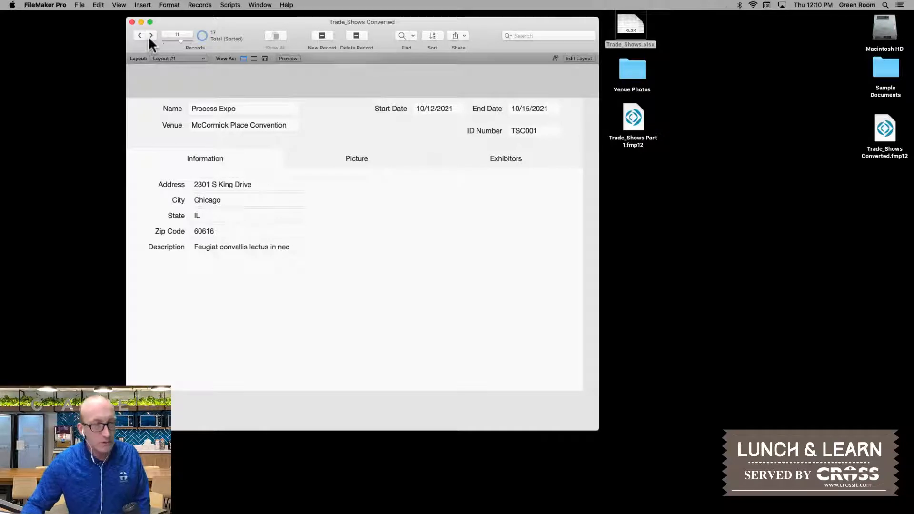
click(150, 35)
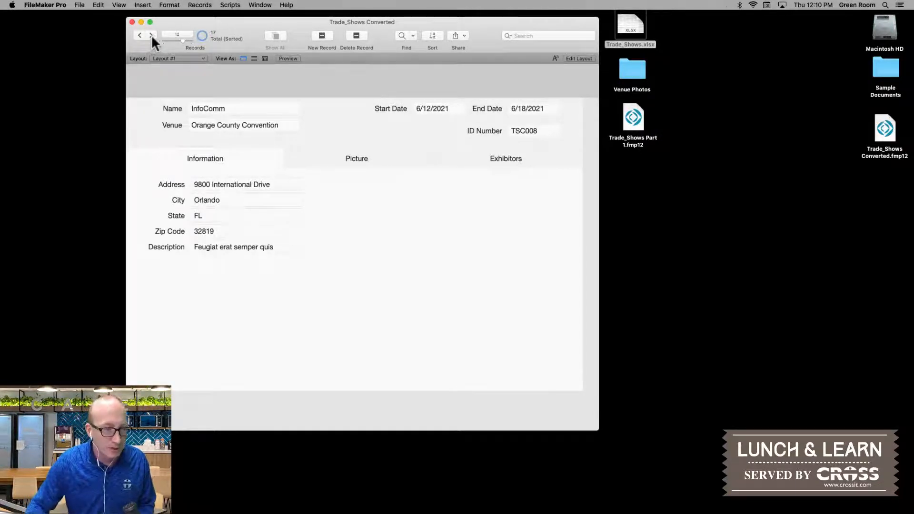
click(151, 35)
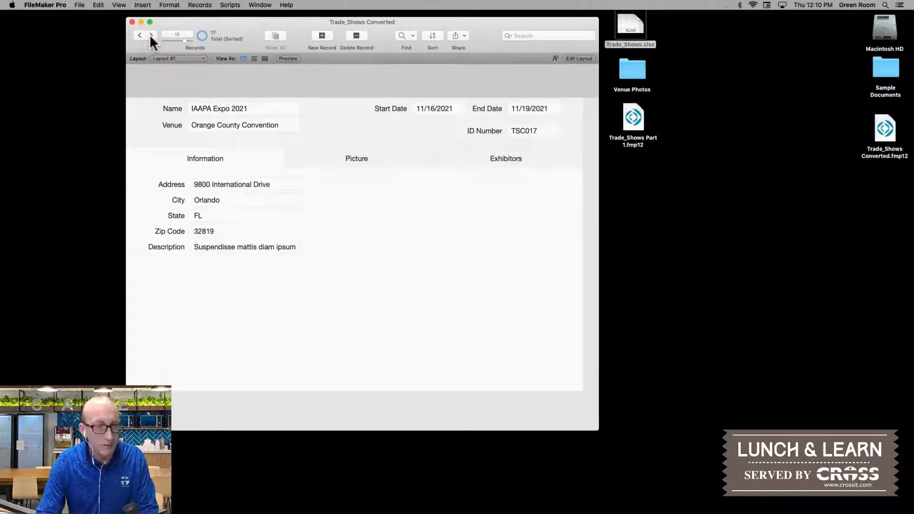
Step: Return to Layout mode, add a new field named Picture to the table and set its type to Container
key(super+l)
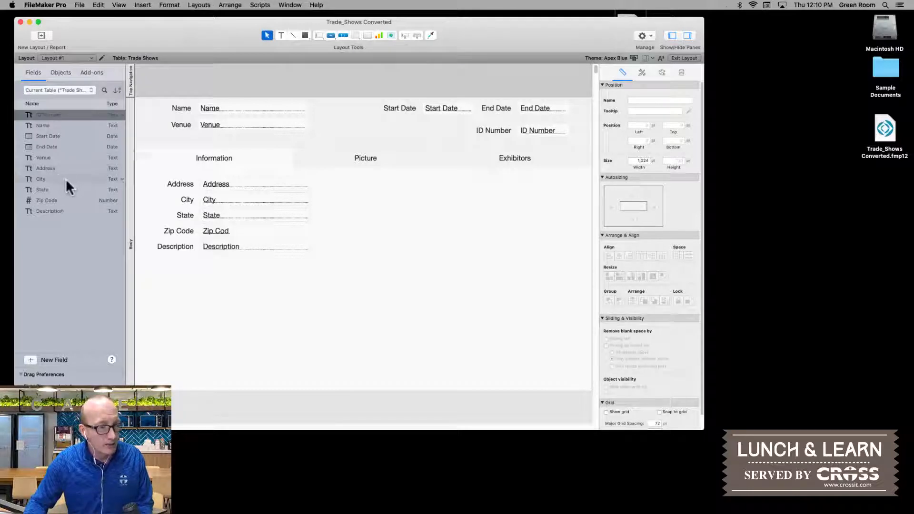
click(27, 359)
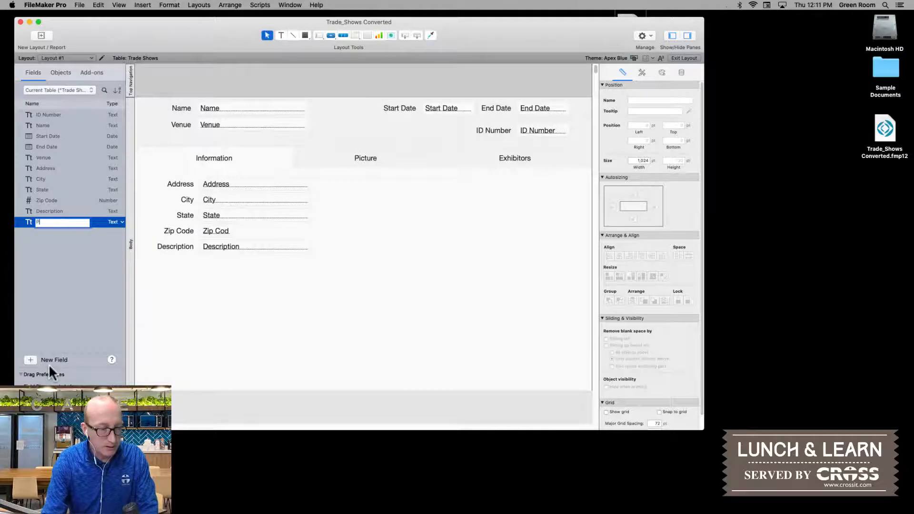
text(Picture)
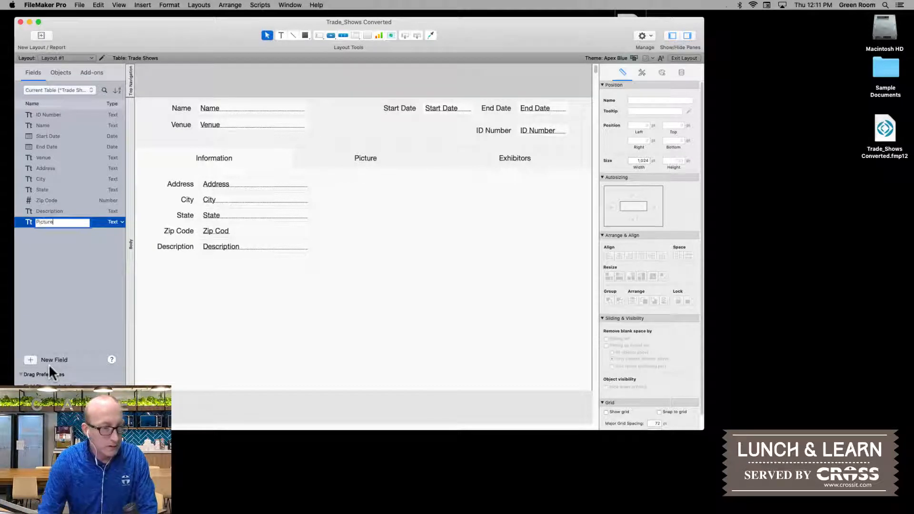
key(Return)
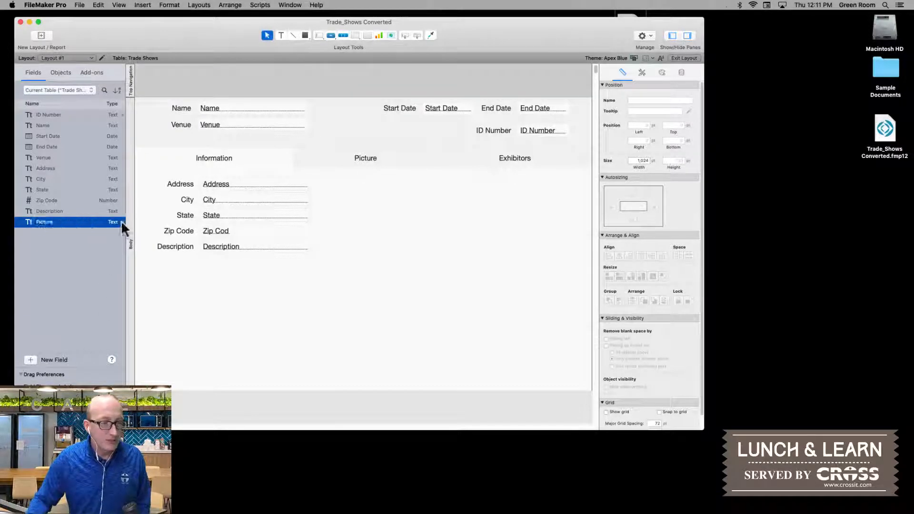
click(121, 222)
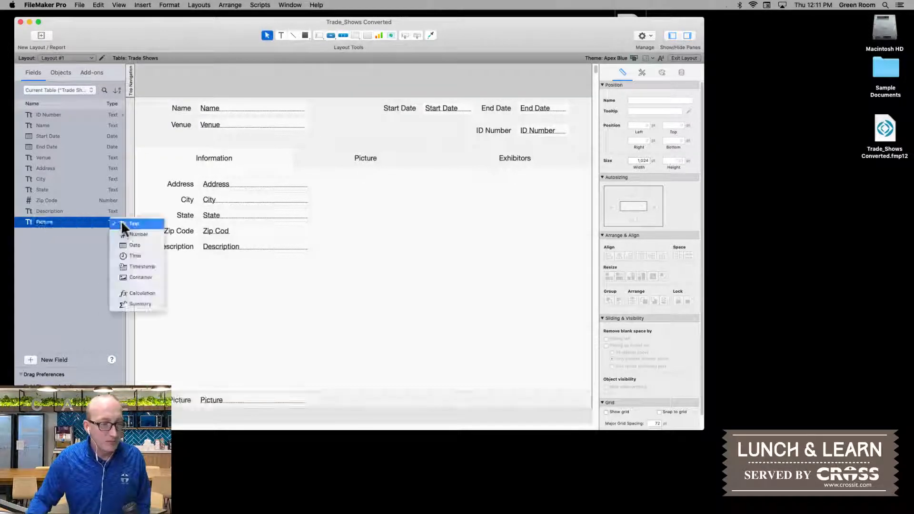
click(135, 278)
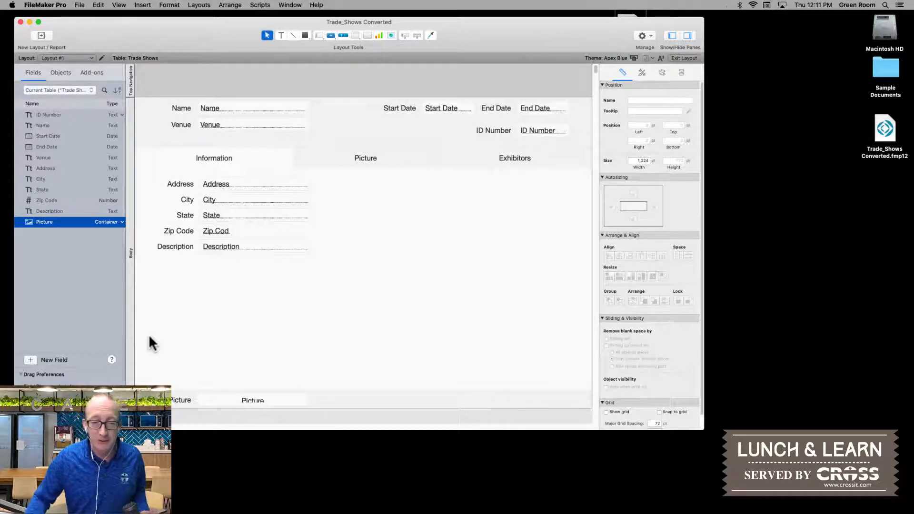
Step: Move the Picture field and its label onto the Picture tab and shrink the body part to the tab control's lower edge
click(356, 158)
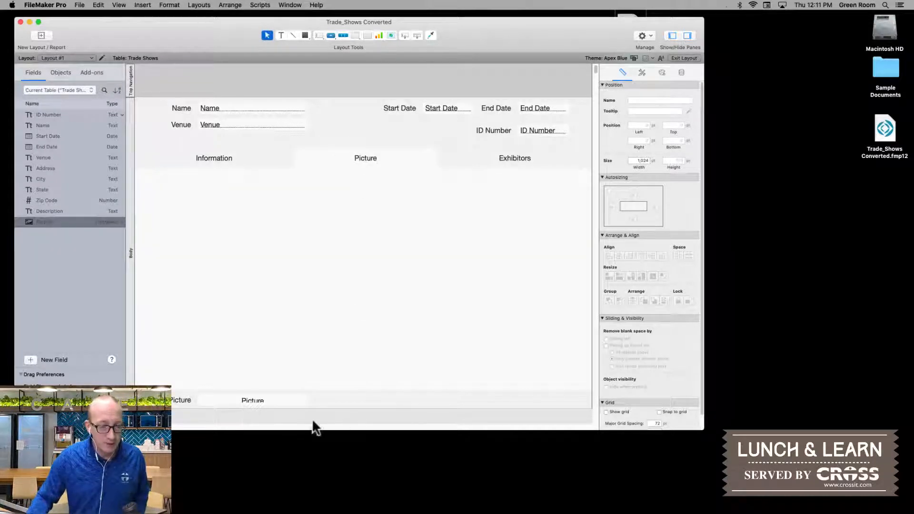
click(181, 400)
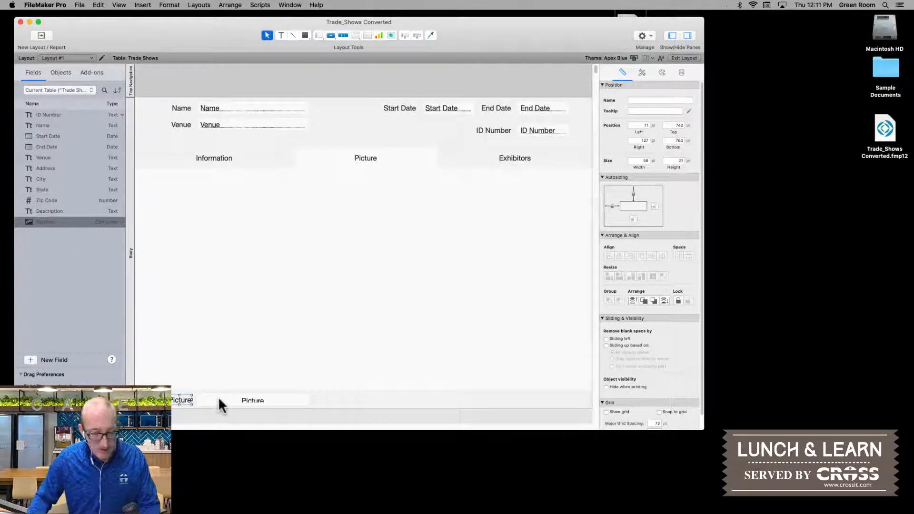
shift+click(218, 398)
drag(219, 398, 219, 193)
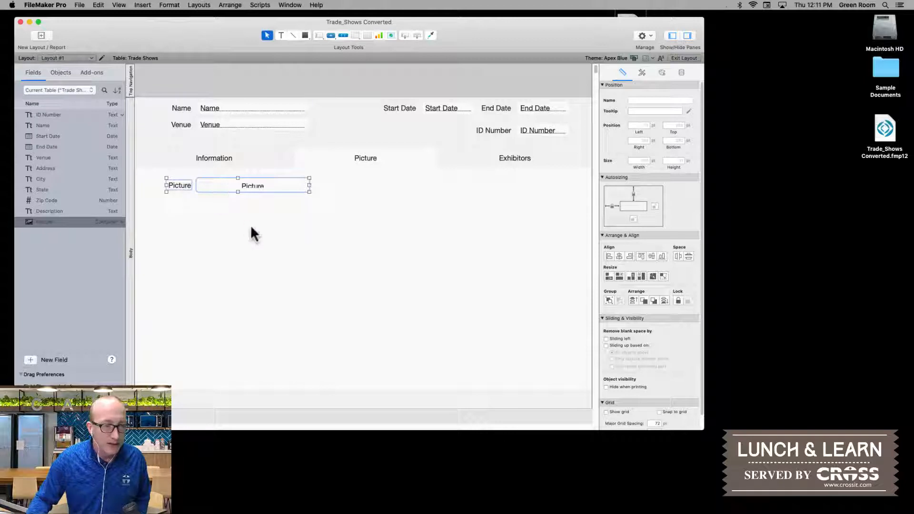
click(251, 198)
click(251, 187)
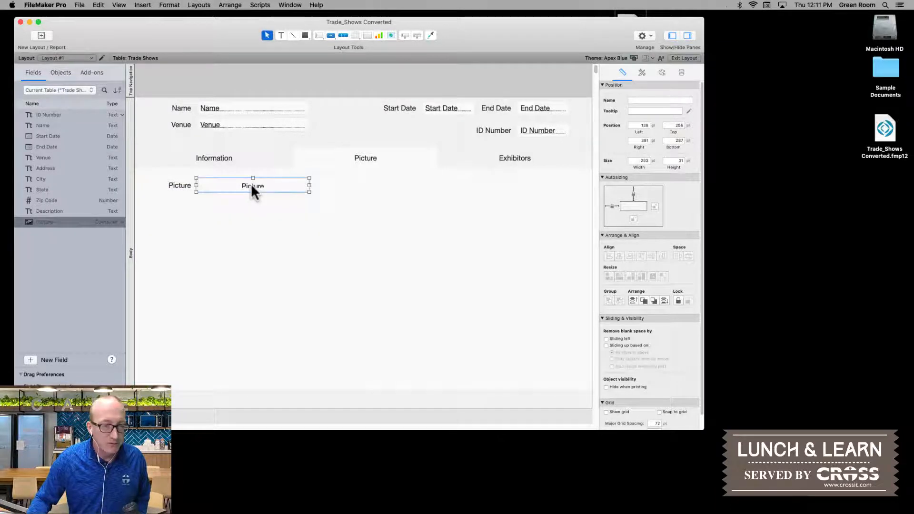
click(192, 408)
drag(191, 408, 191, 390)
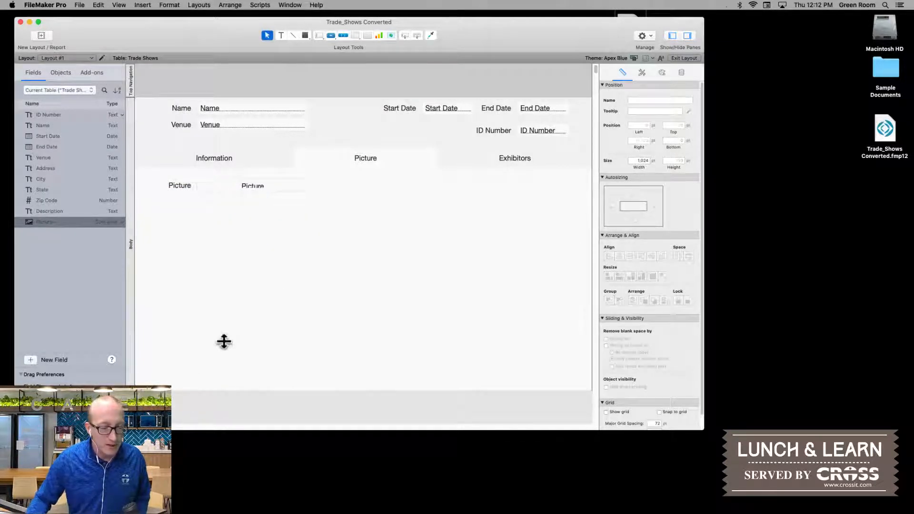
Step: Enlarge the Picture container field to about 838 by 448 pt so it fills most of the Picture tab
click(261, 189)
drag(310, 192, 570, 378)
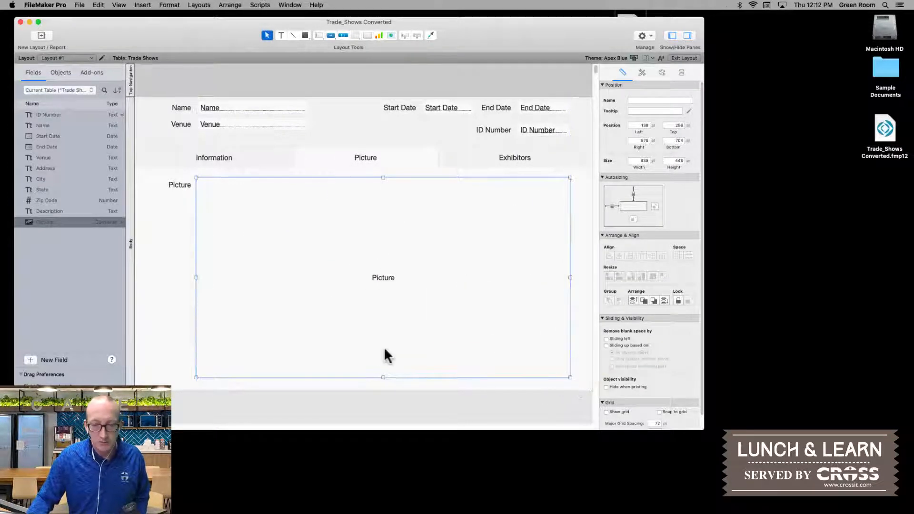
scroll(384, 347, down, 2)
scroll(384, 347, up, 2)
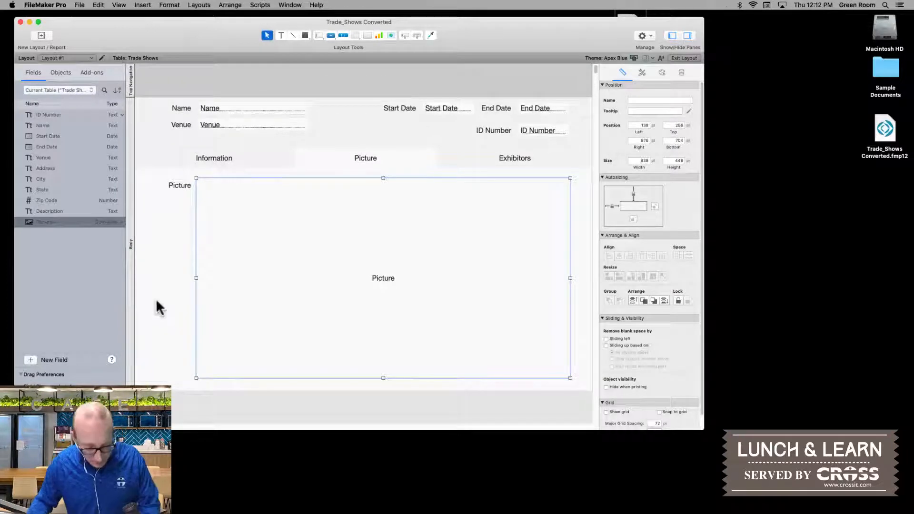
Step: Save the layout changes and show the Picture tab in Browse mode
key(super+s)
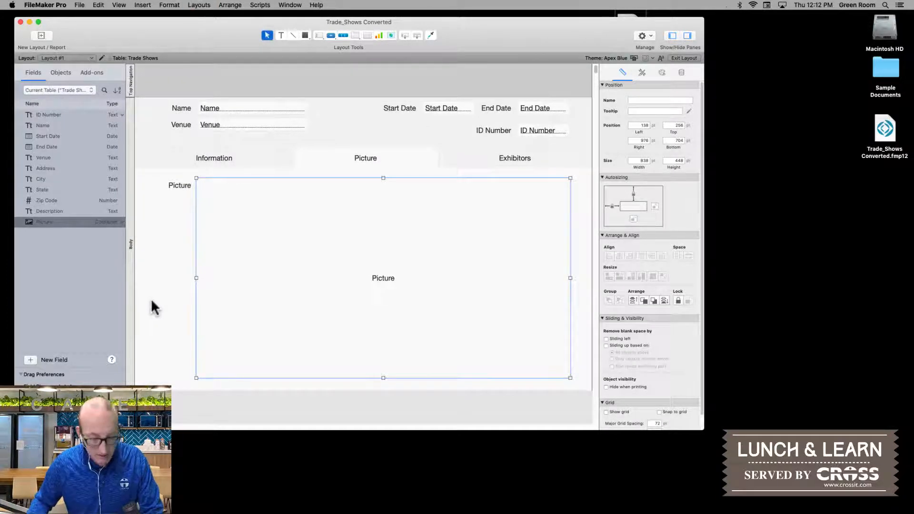
key(super+b)
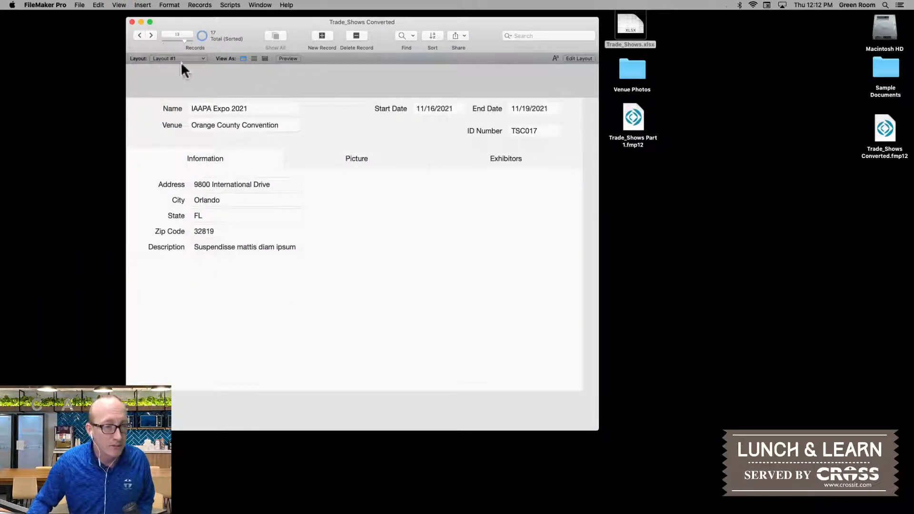
click(311, 160)
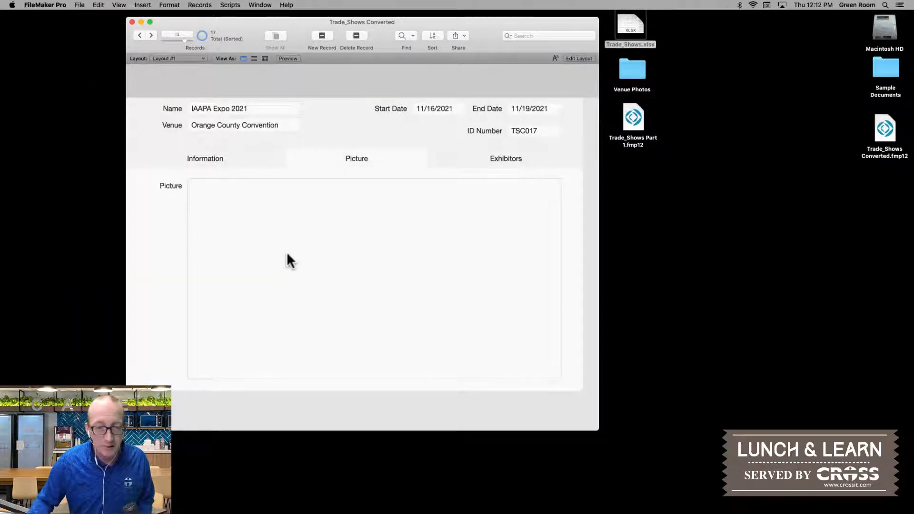
Step: Unsort the records and go to the first record
click(170, 5)
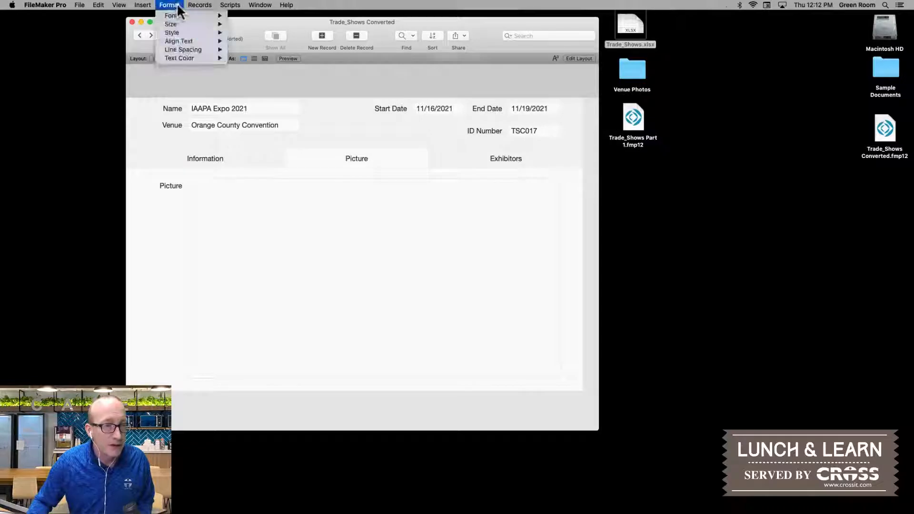
mouse_move(203, 10)
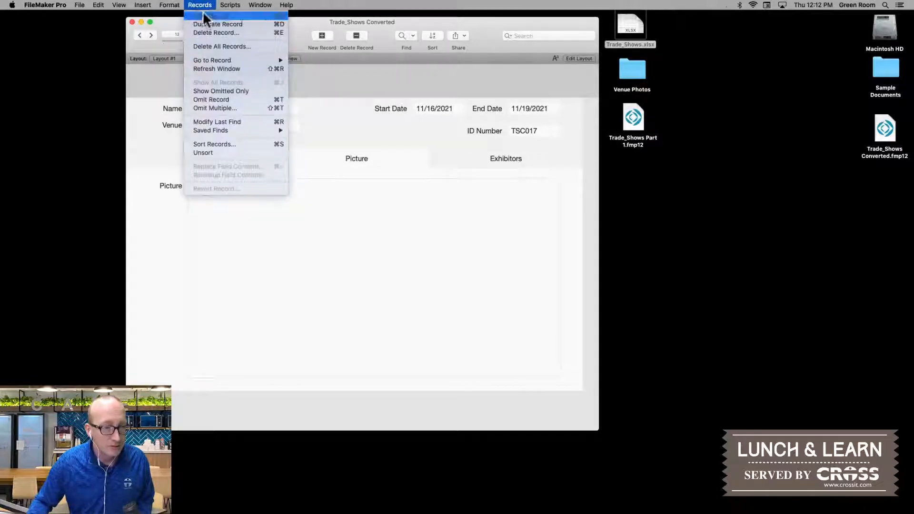
click(227, 153)
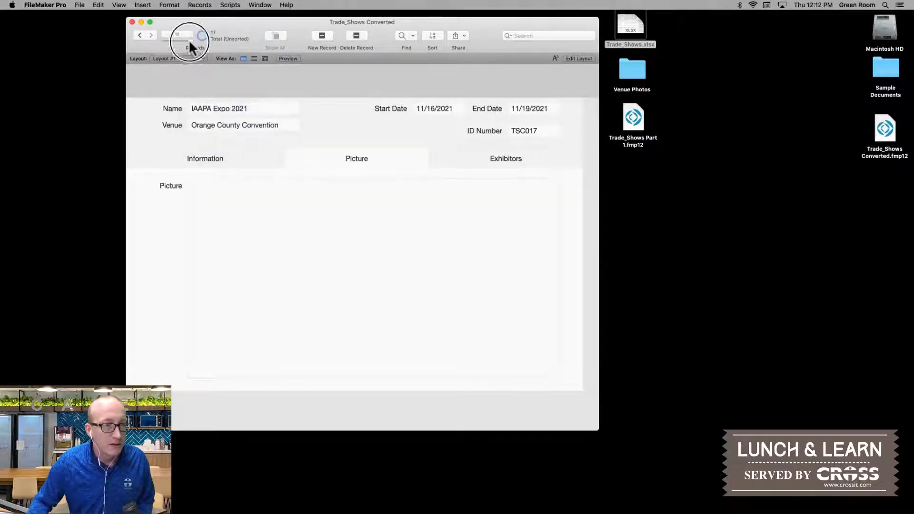
drag(189, 39, 156, 42)
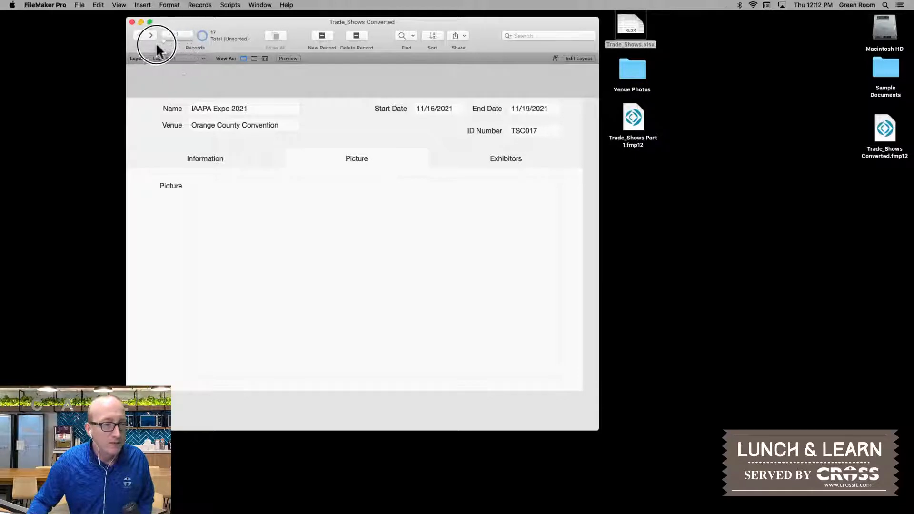
Step: Open the Venue Photos folder beside the database window and place 2 Pine.jpeg in the first record's Picture container
double_click(630, 70)
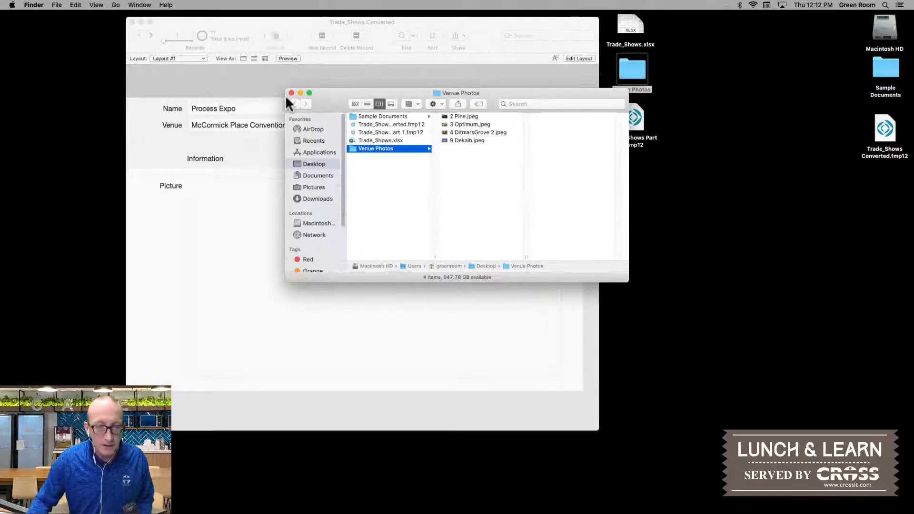
drag(329, 105, 614, 114)
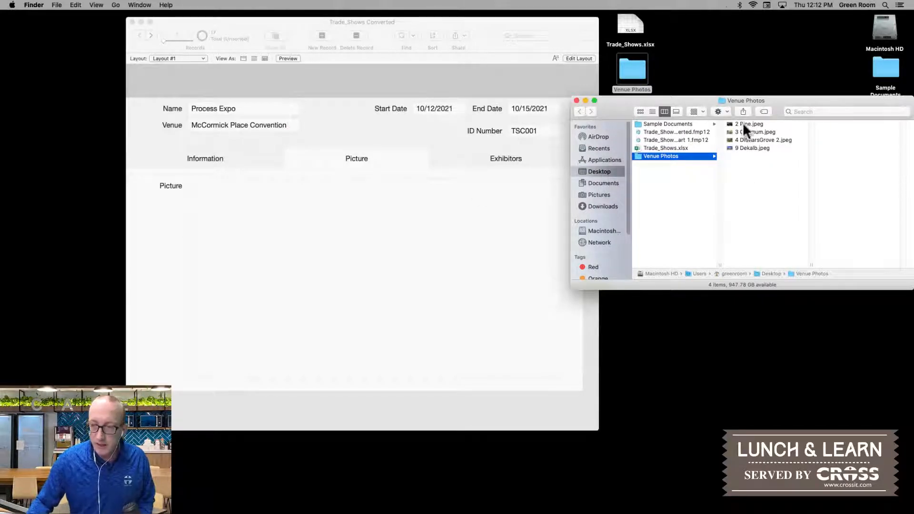
drag(745, 125, 370, 252)
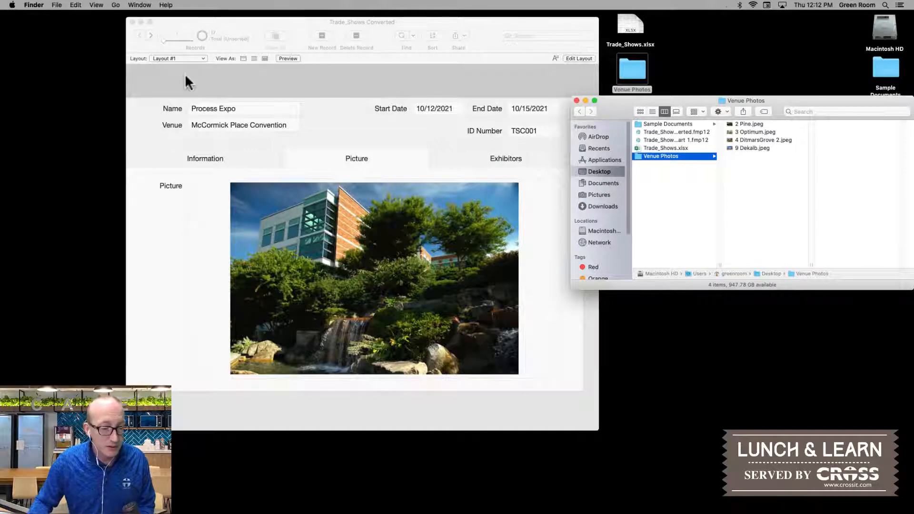
Step: Place 3 Optimum.jpeg in the second record's Picture container and 4 DitmarsGrove 2.jpeg in the third record's
click(151, 35)
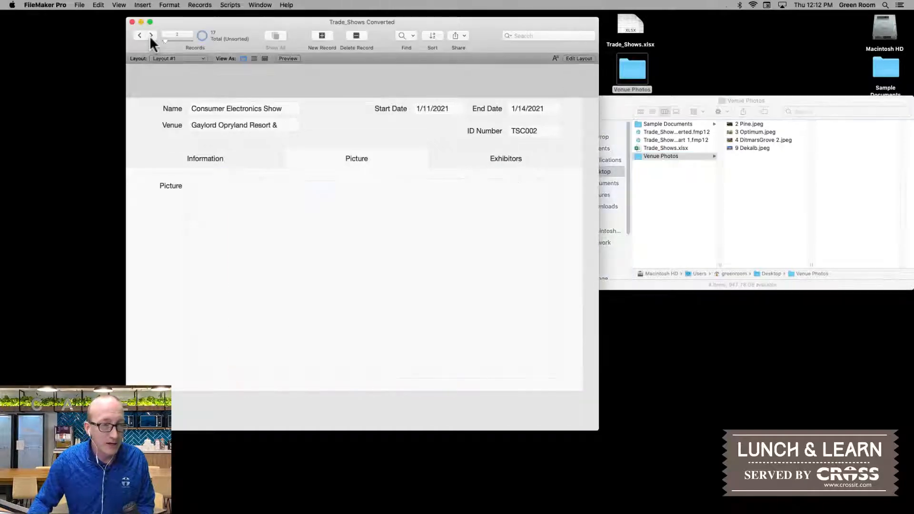
drag(751, 132, 347, 272)
click(150, 36)
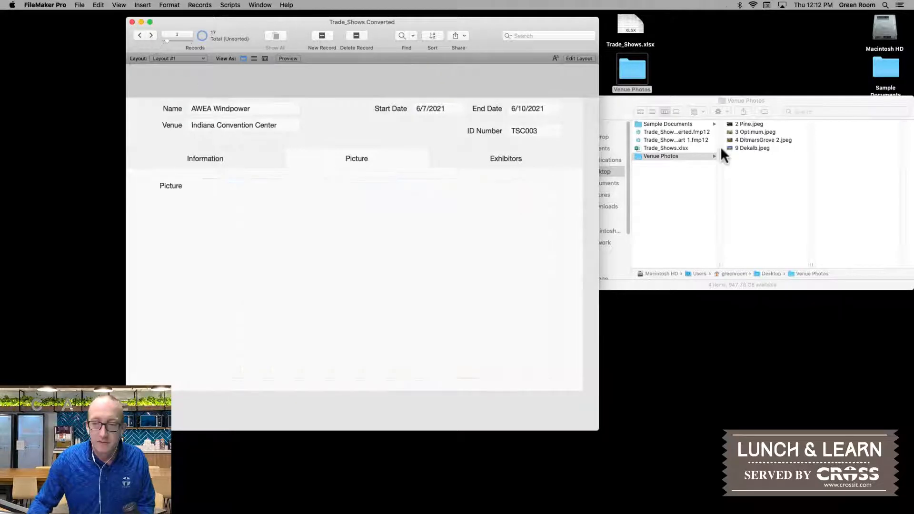
drag(744, 139, 336, 261)
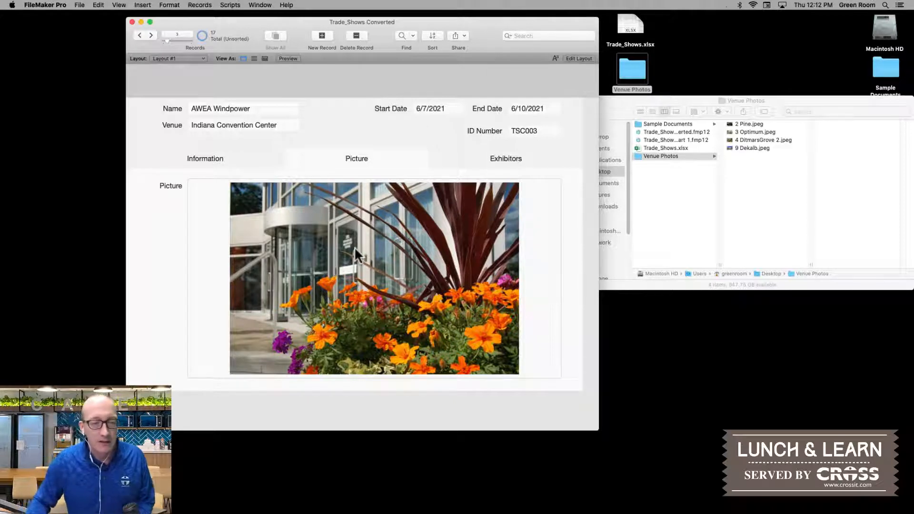
click(241, 157)
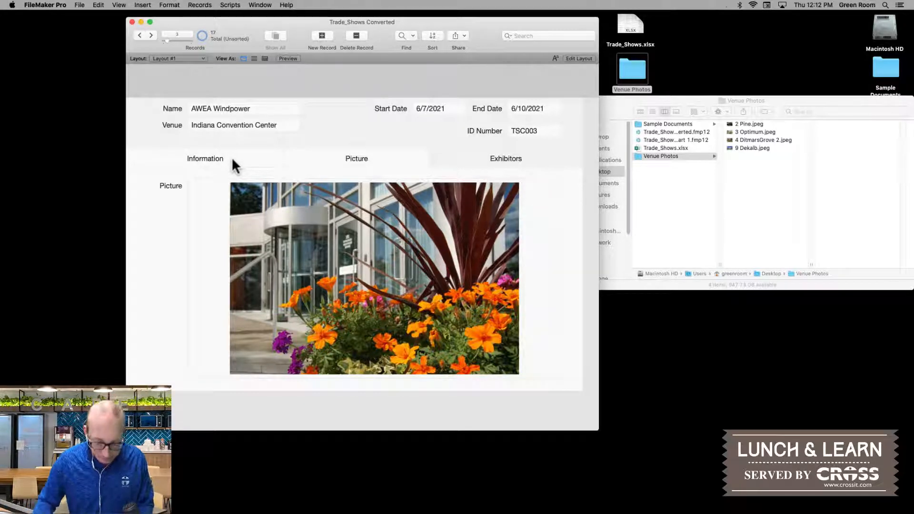
Step: Switch to Layout mode and fill the Top Navigation part with solid blue
key(super+l)
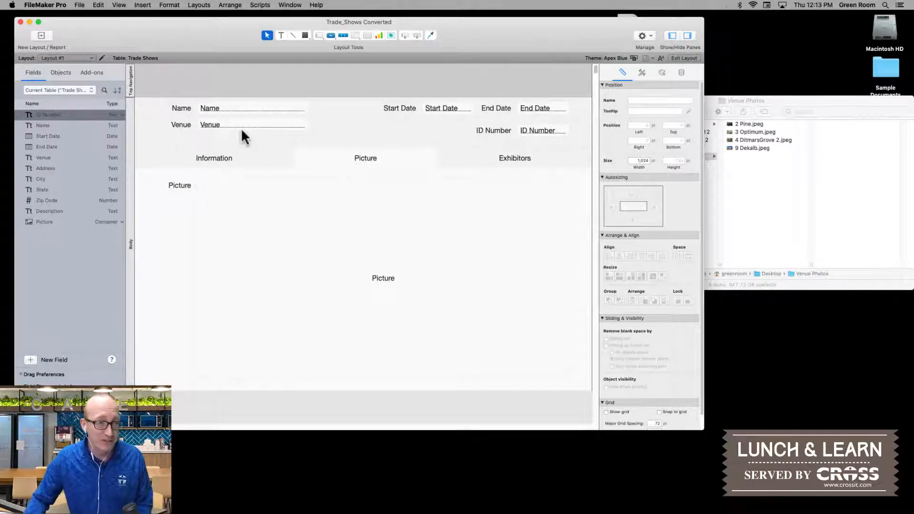
click(131, 80)
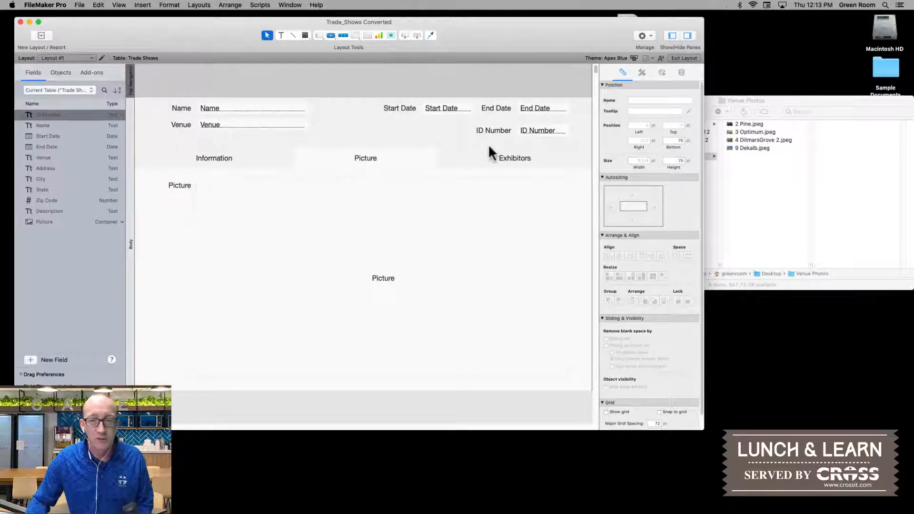
click(662, 72)
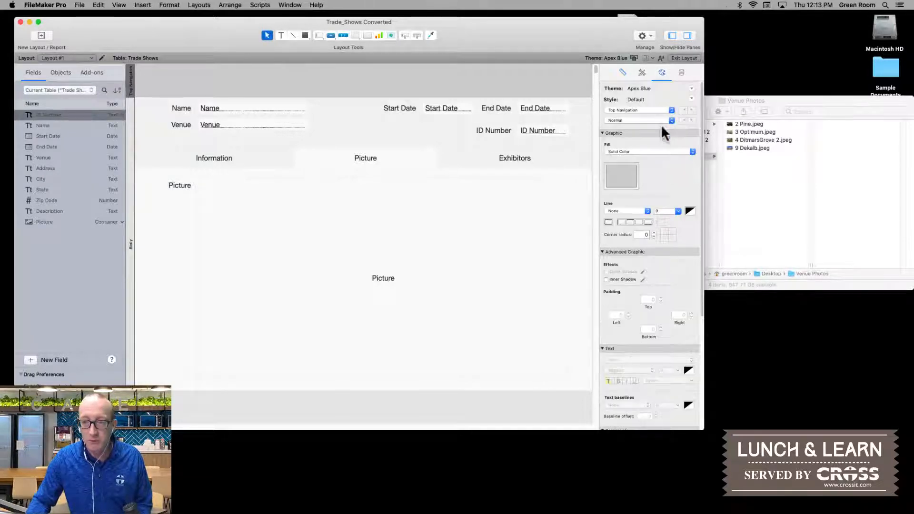
click(622, 173)
click(605, 219)
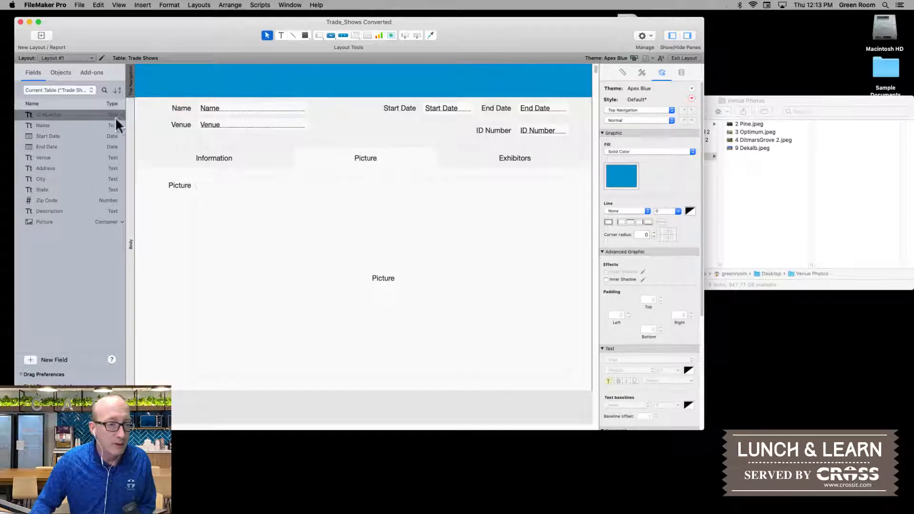
Step: Draw a text block in the blue Top Navigation part and insert the Name merge field in it
scroll(200, 86, down, 1)
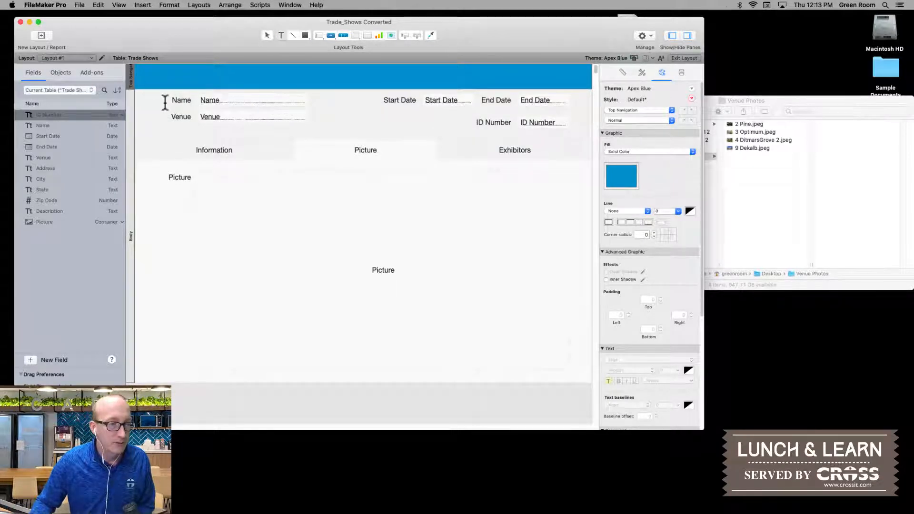
scroll(163, 95, down, 3)
scroll(160, 92, up, 4)
click(150, 73)
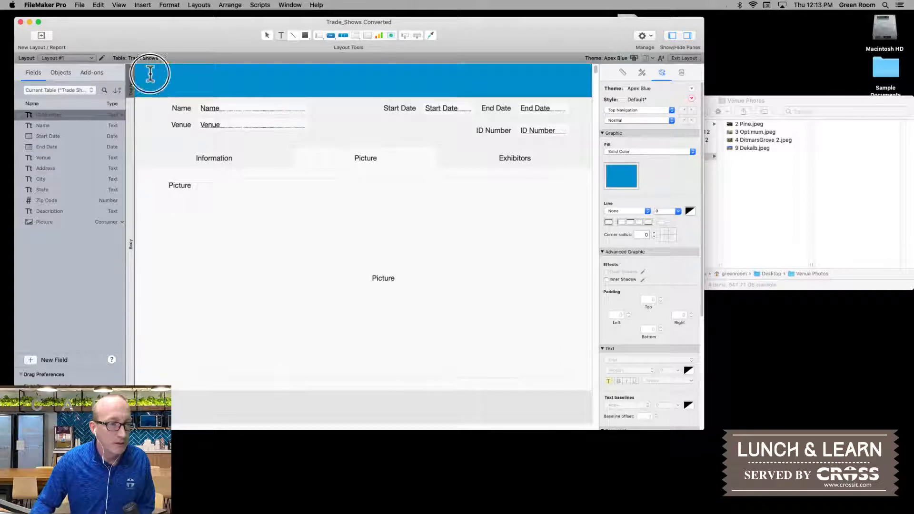
drag(150, 73, 261, 93)
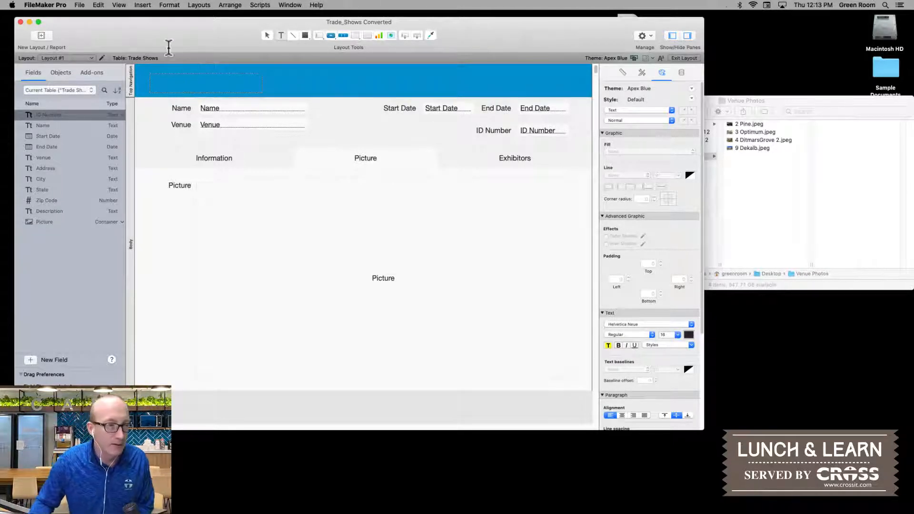
click(143, 5)
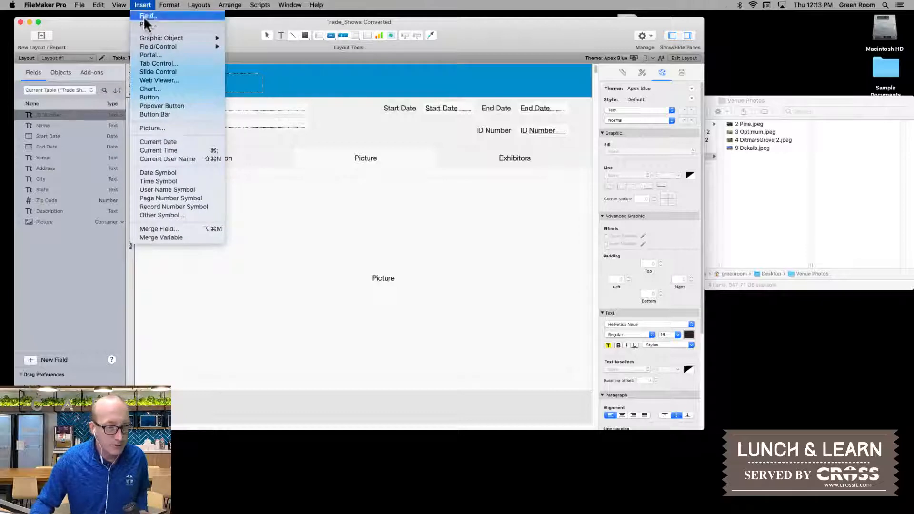
click(170, 230)
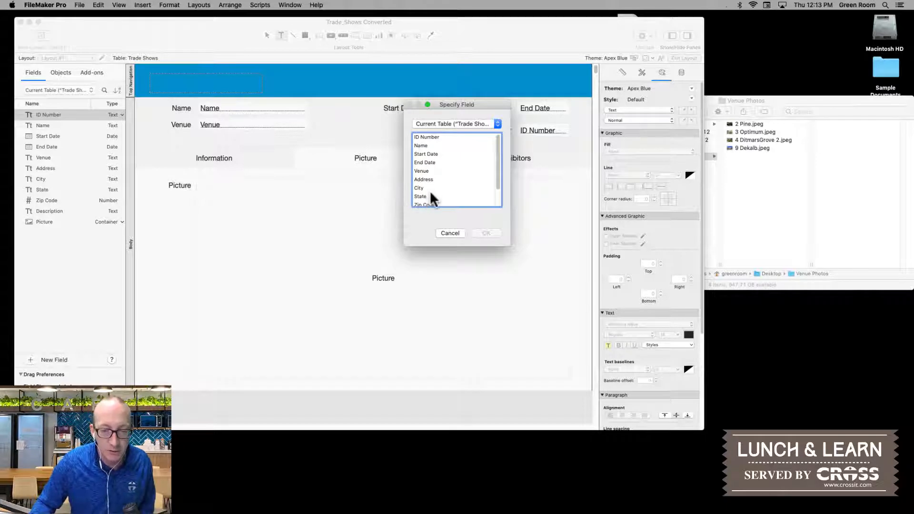
double_click(421, 145)
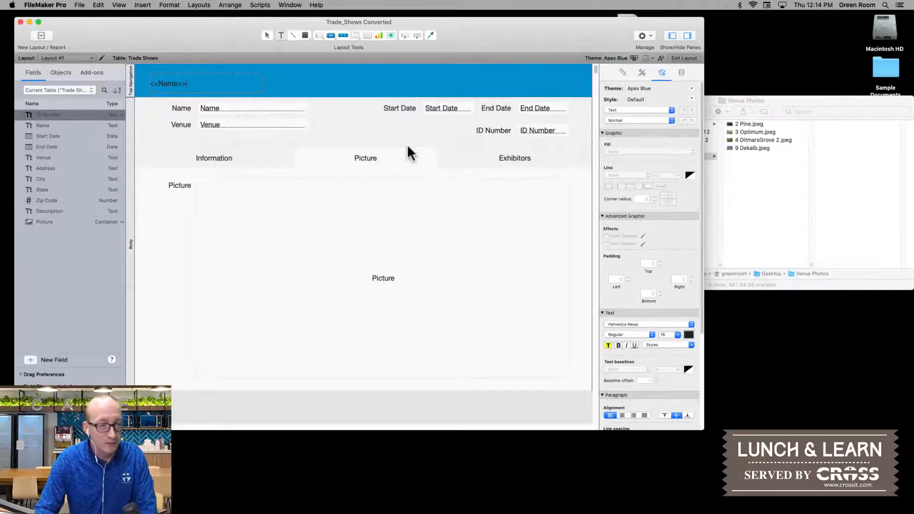
Step: Add a second line to the header text block with the City and State merge fields separated by a comma
key(Escape)
click(408, 148)
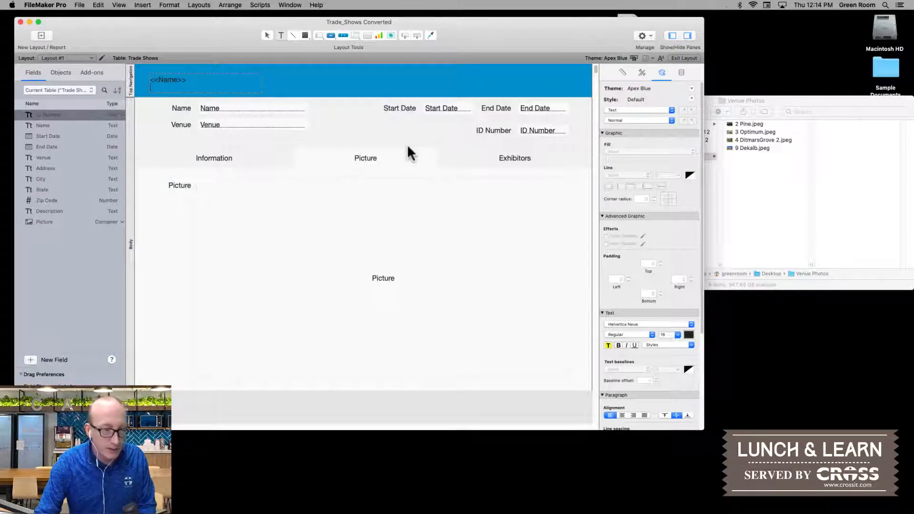
key(alt+super+m)
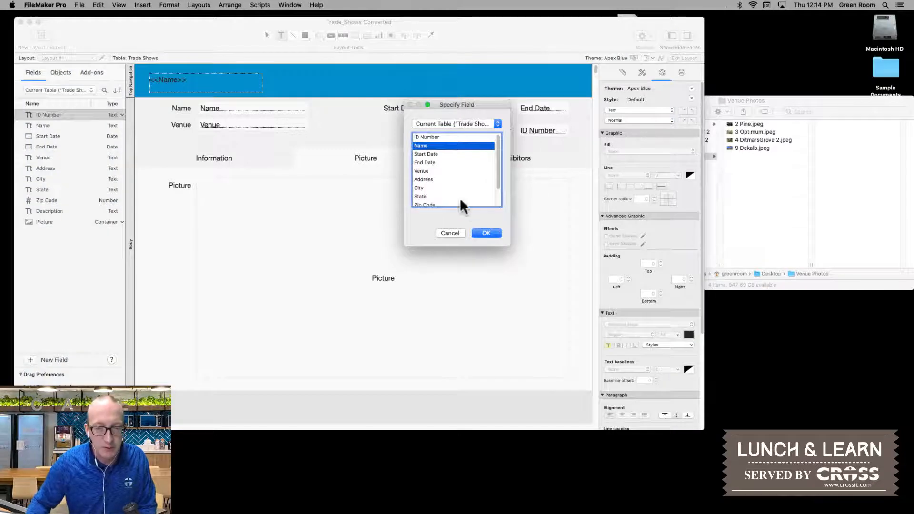
double_click(419, 187)
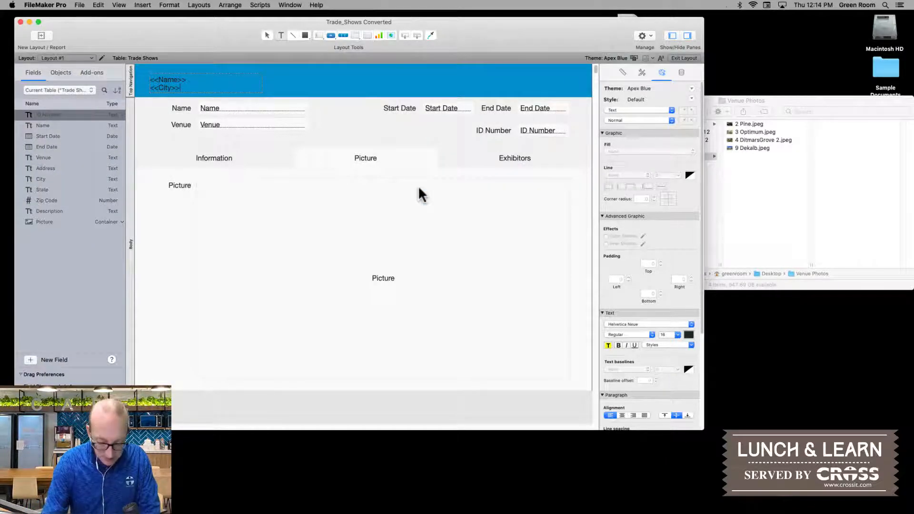
key(alt+super+m)
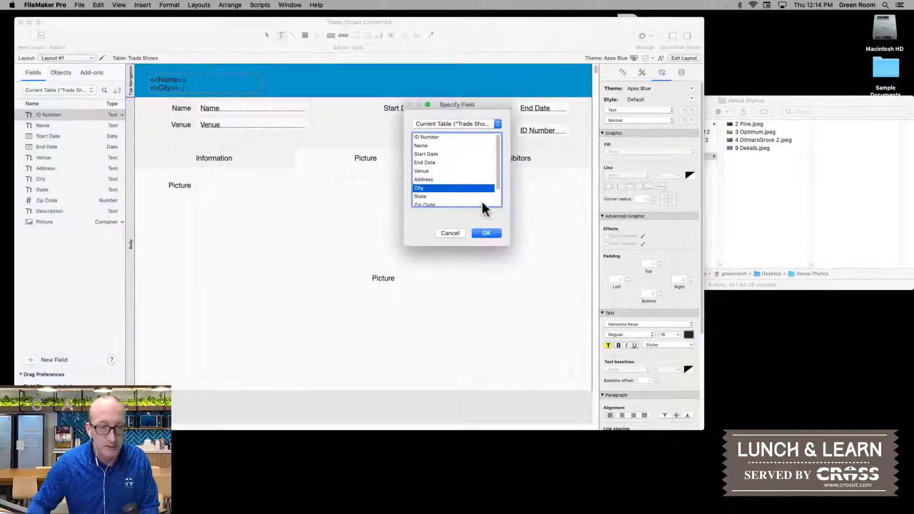
click(421, 195)
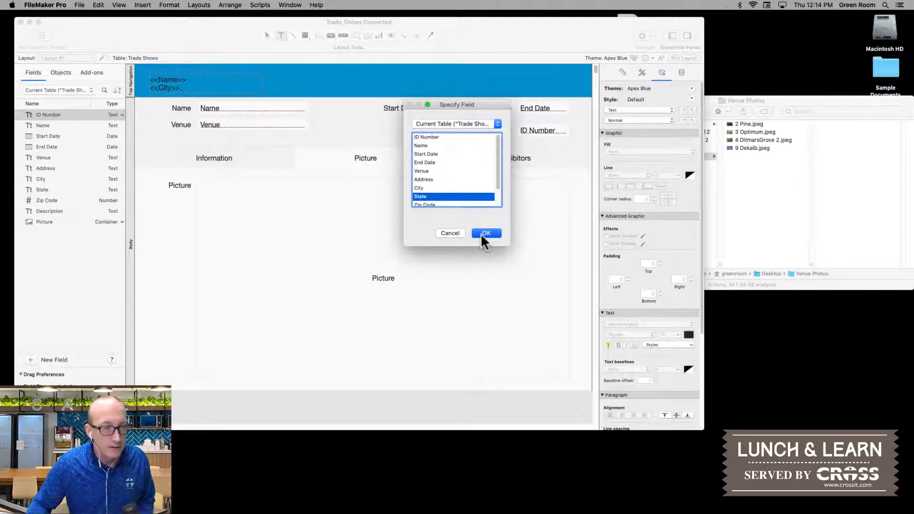
click(481, 234)
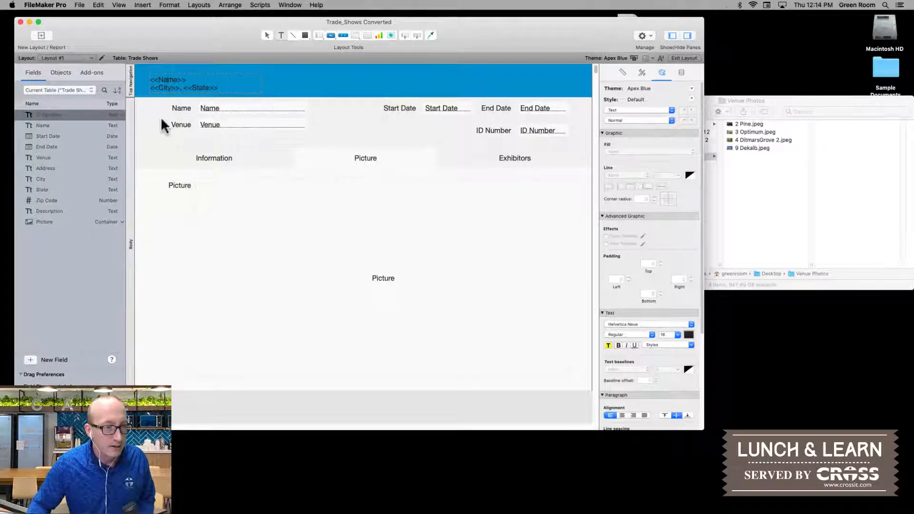
key(Escape)
Step: Preview the header's merge fields in Browse mode and return to Layout mode
key(super+b)
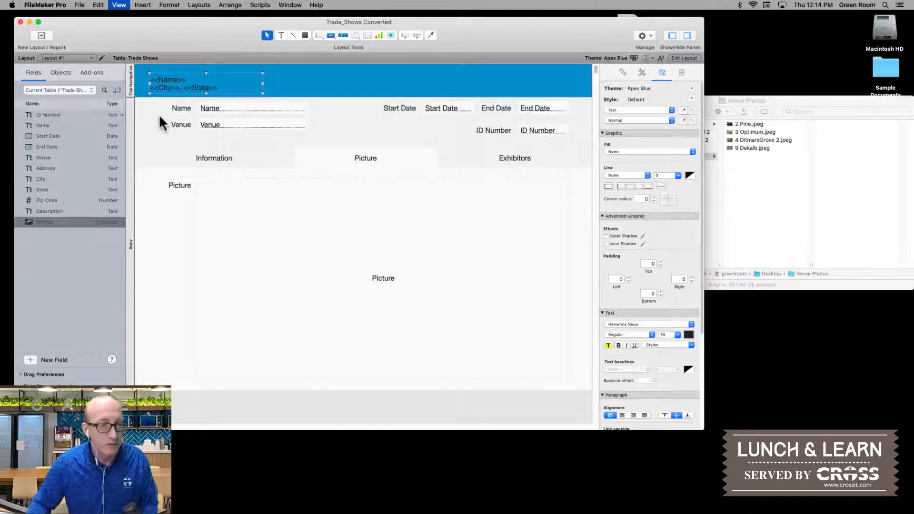
click(162, 83)
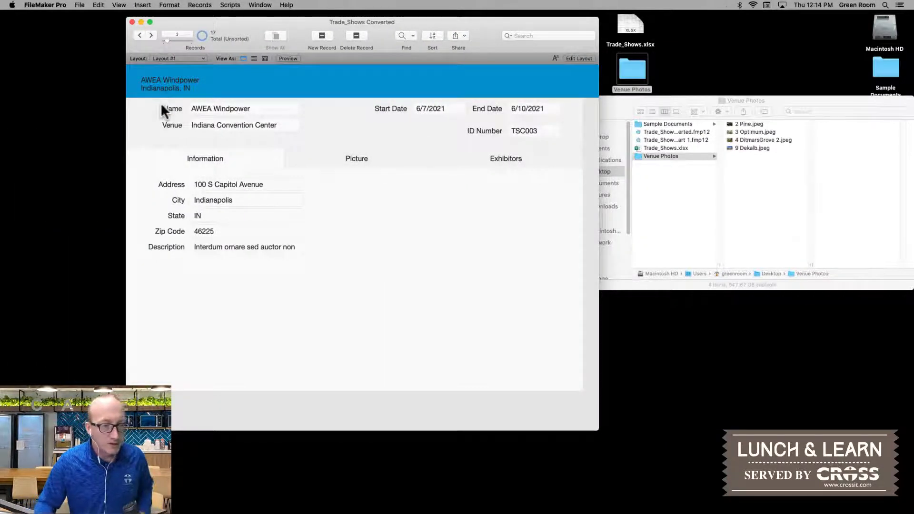
key(super+l)
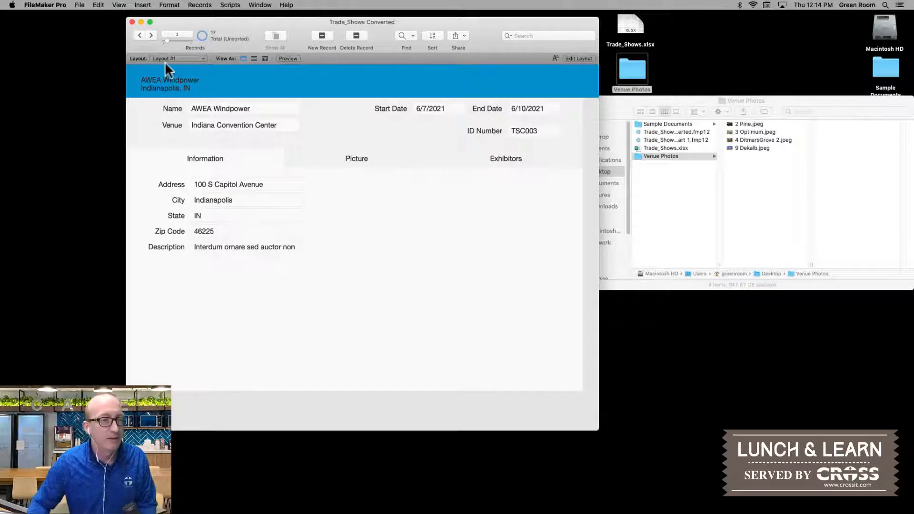
Step: Set the header text block's font size to 18 and its text colour to white
click(173, 86)
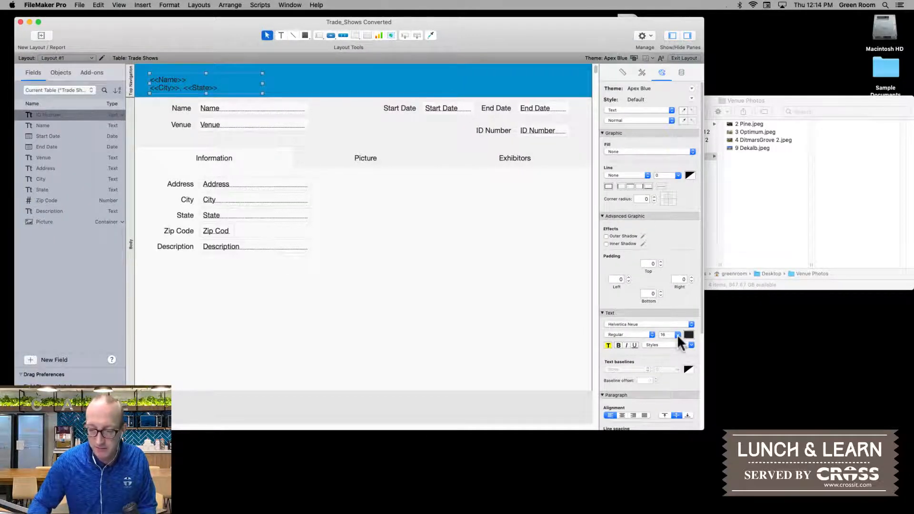
click(677, 335)
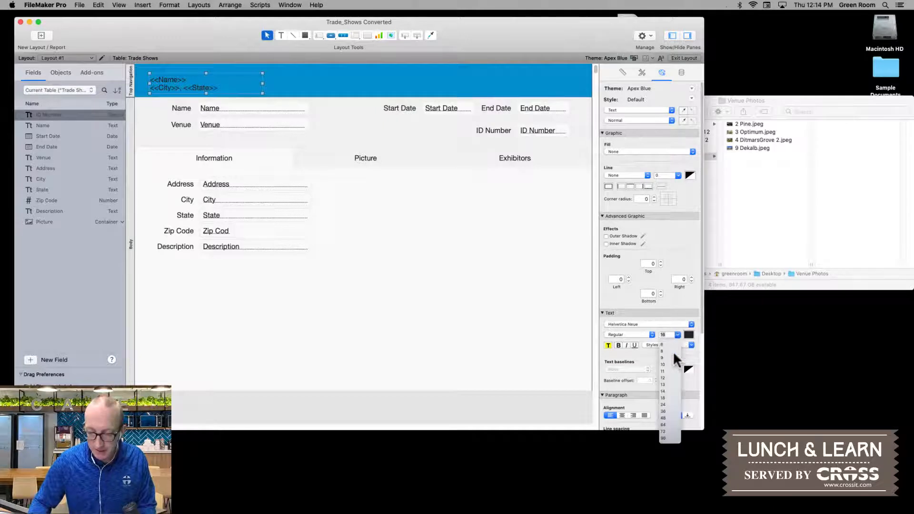
click(665, 399)
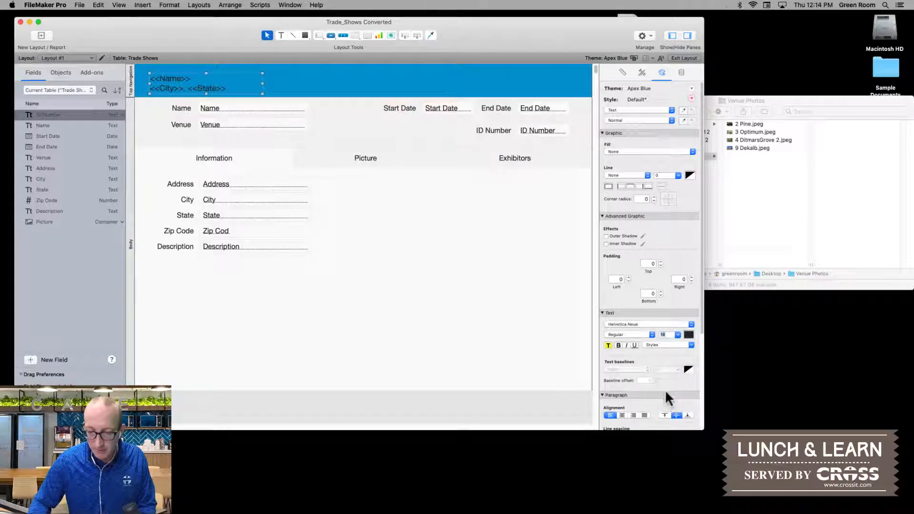
click(689, 335)
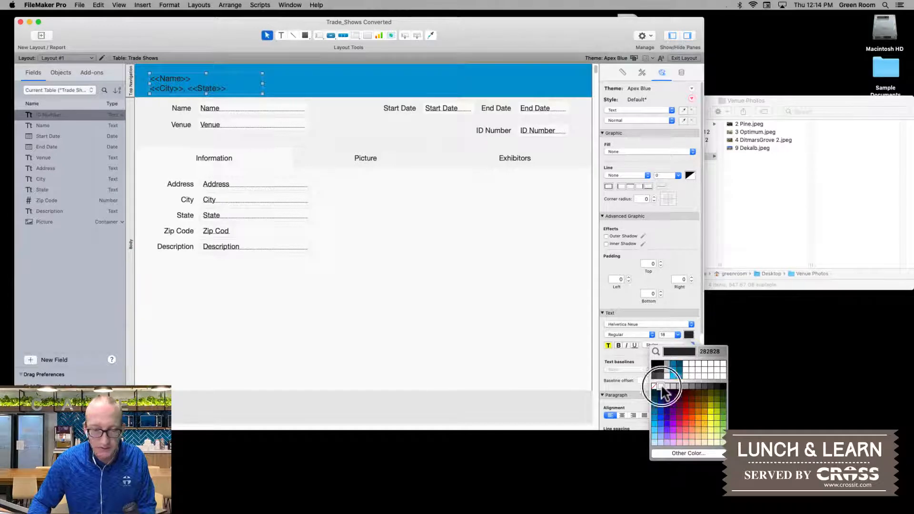
click(667, 376)
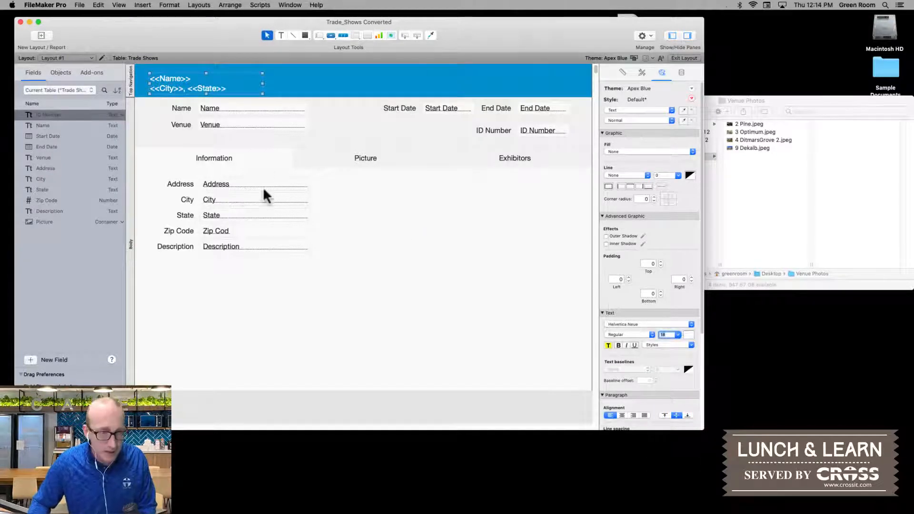
Step: Enlarge only the Name merge field in the header text block to font size 36
double_click(176, 77)
click(177, 77)
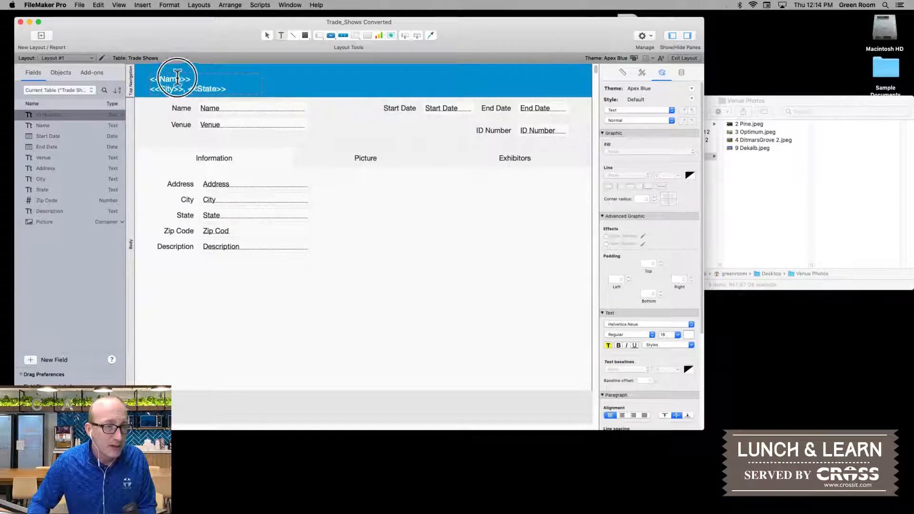
double_click(177, 78)
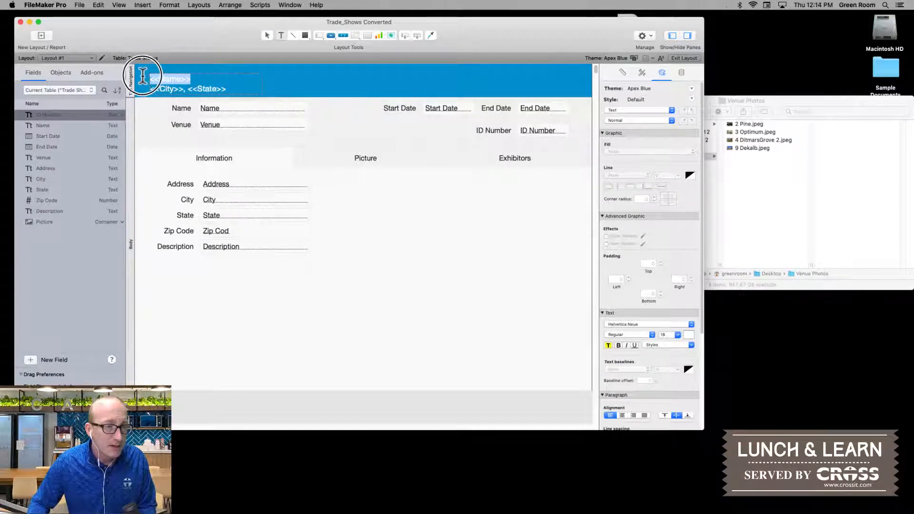
click(678, 335)
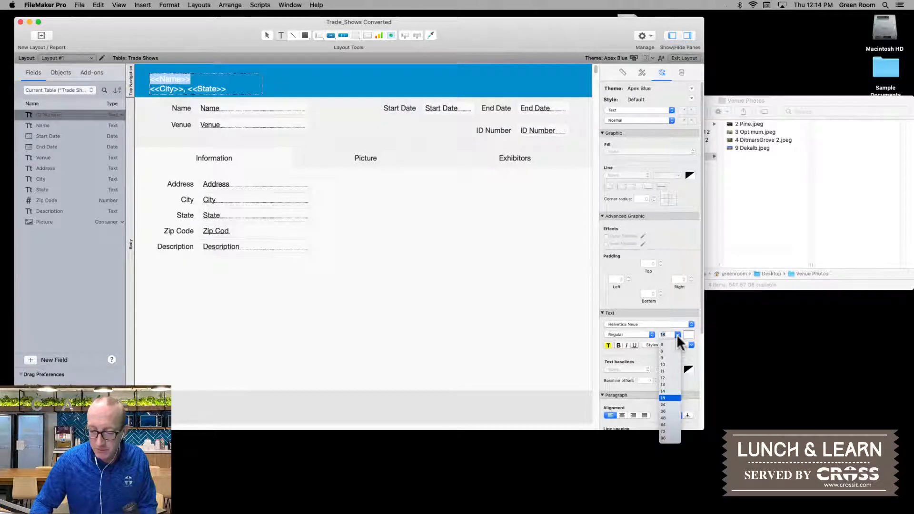
click(664, 411)
Step: Move the header text block up inside the blue bar and widen it across most of the header
click(153, 102)
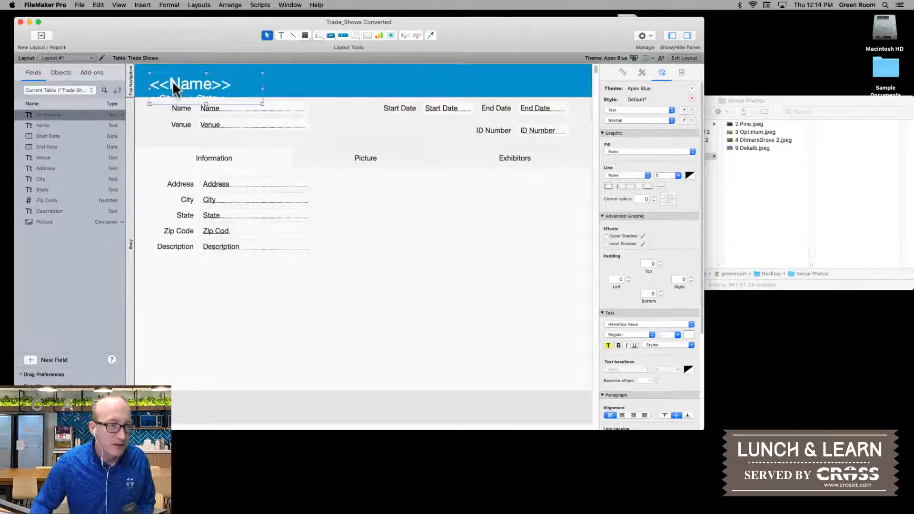
drag(173, 81, 173, 73)
drag(260, 81, 516, 82)
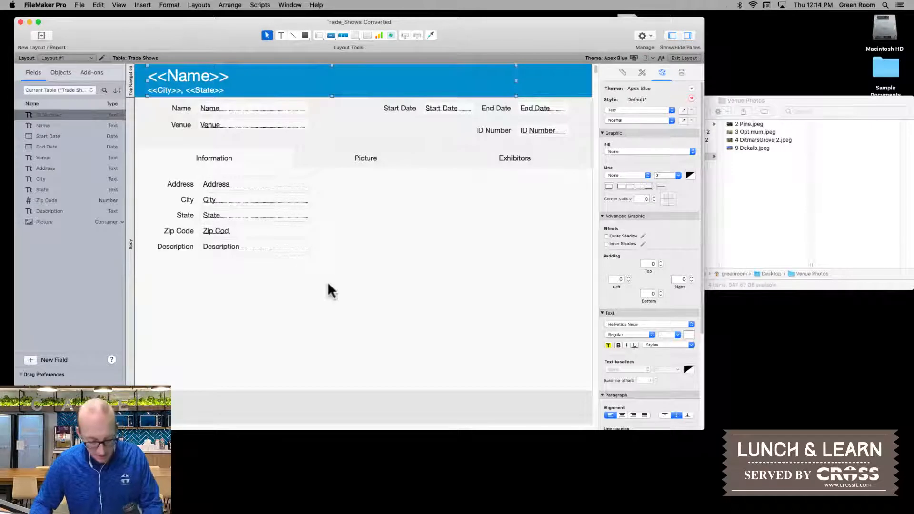
Step: Check the header in Browse mode across the first three records, shortening the window slightly
key(super+b)
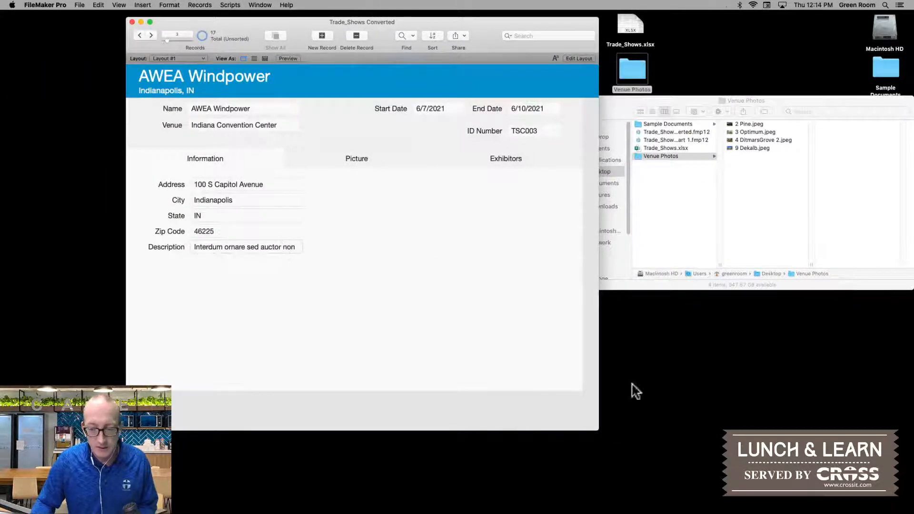
drag(598, 429, 598, 416)
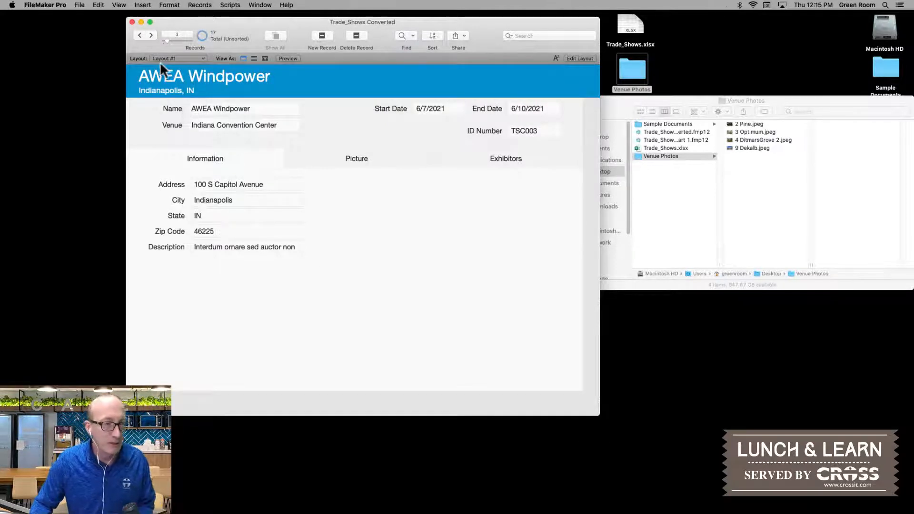
click(141, 36)
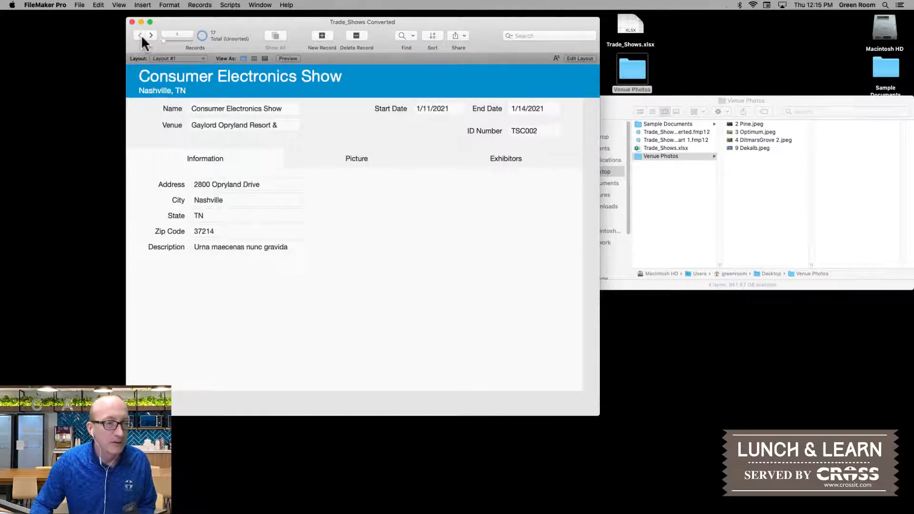
click(141, 35)
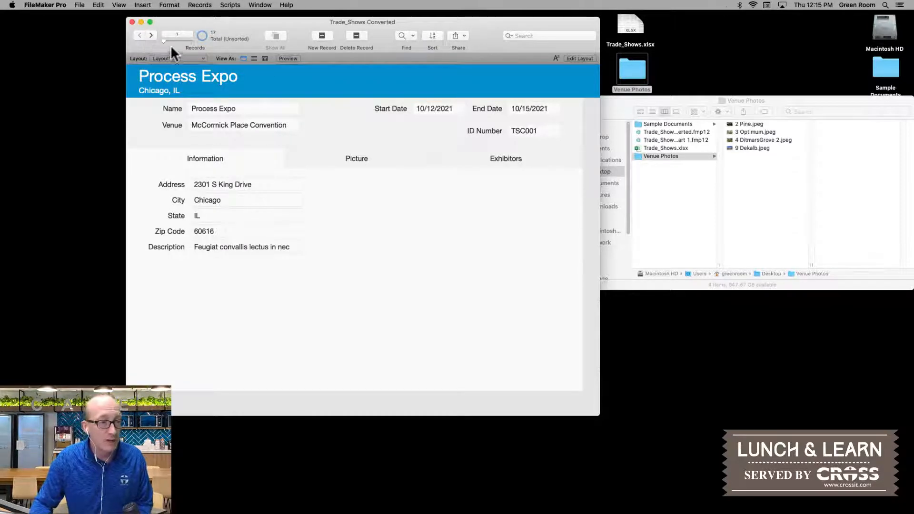
click(150, 35)
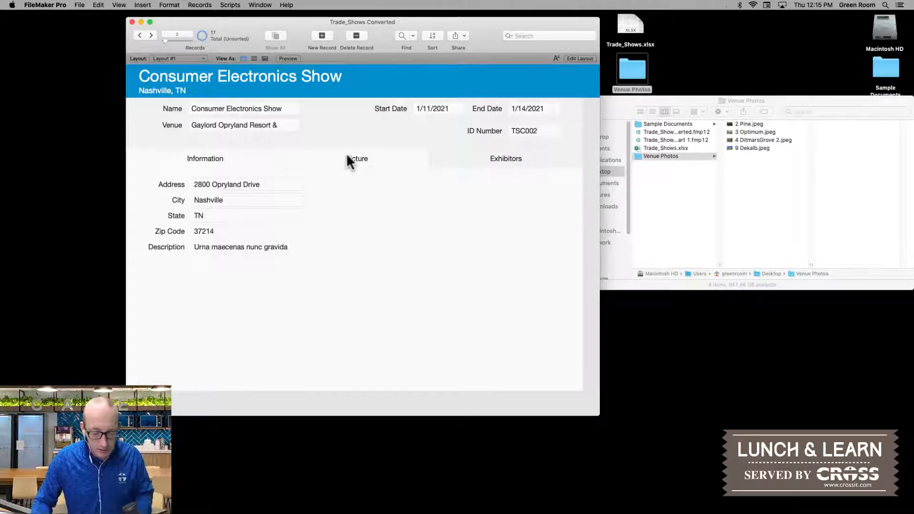
Step: Return to Layout mode and enlarge the Description field to fill the lower area of the Information tab
key(super+l)
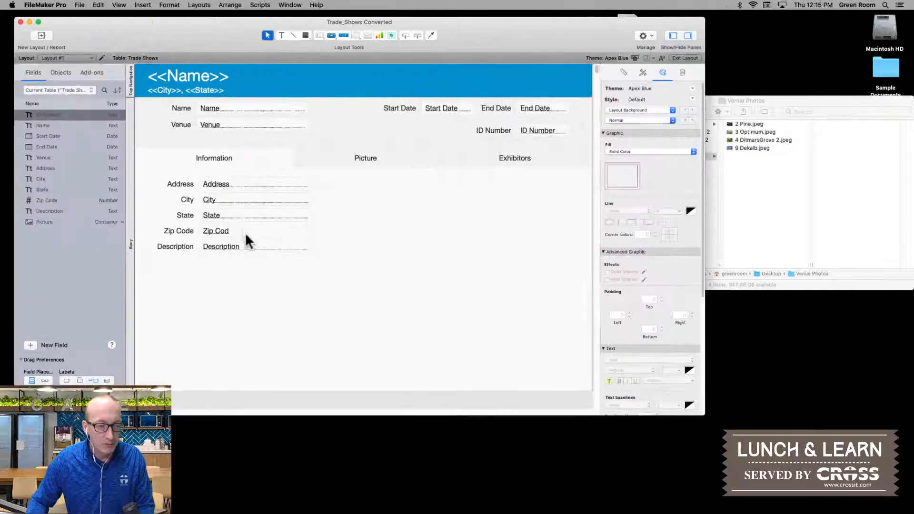
click(250, 245)
drag(312, 253, 571, 374)
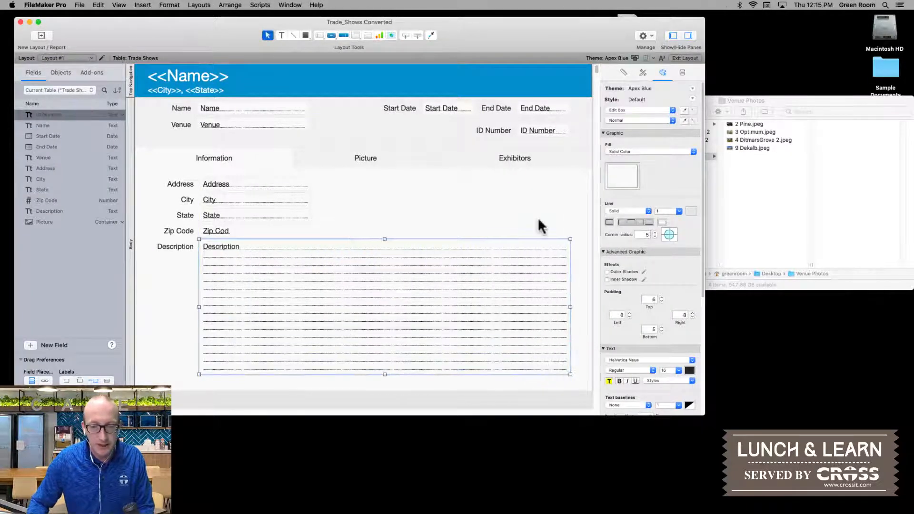
Step: Move the ID Number label and field into the Information tab, level with the Address row
click(494, 130)
shift+click(537, 131)
drag(536, 132, 529, 186)
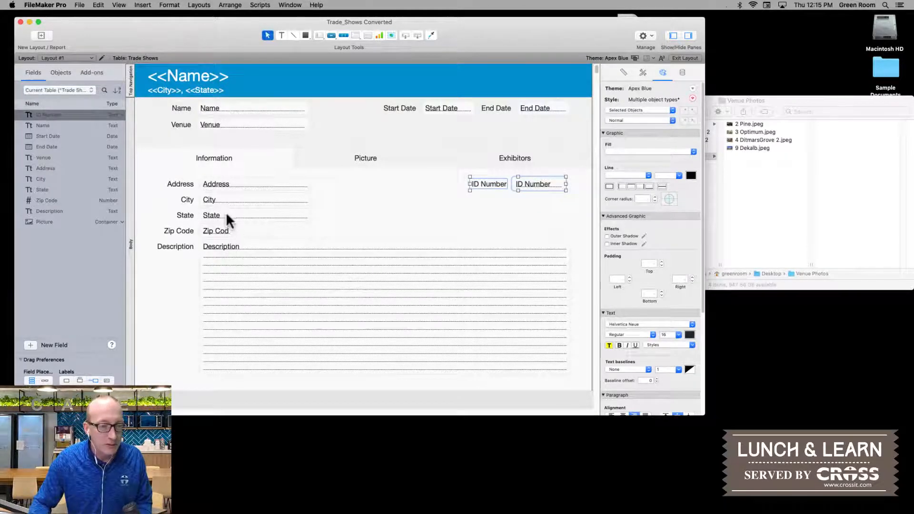
Step: Shorten the City field and place a narrowed State field beside it on the same row
click(263, 200)
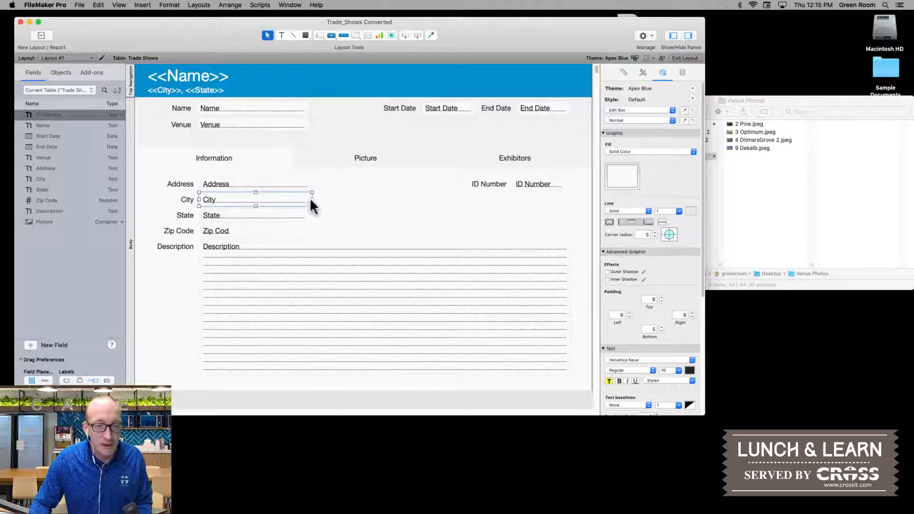
drag(307, 194, 282, 205)
click(295, 215)
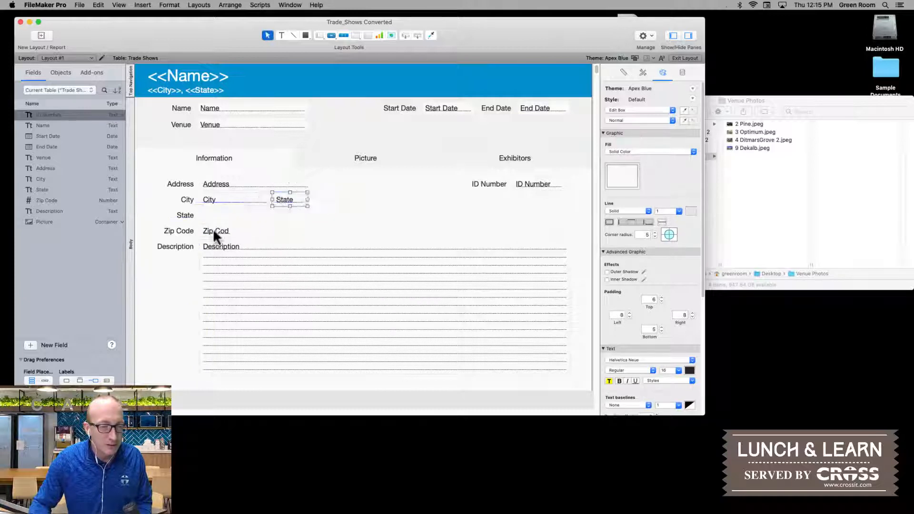
Step: Place the Zip Code field beside State on the City row and widen the Address field to span all three fields
drag(213, 230, 342, 184)
click(300, 184)
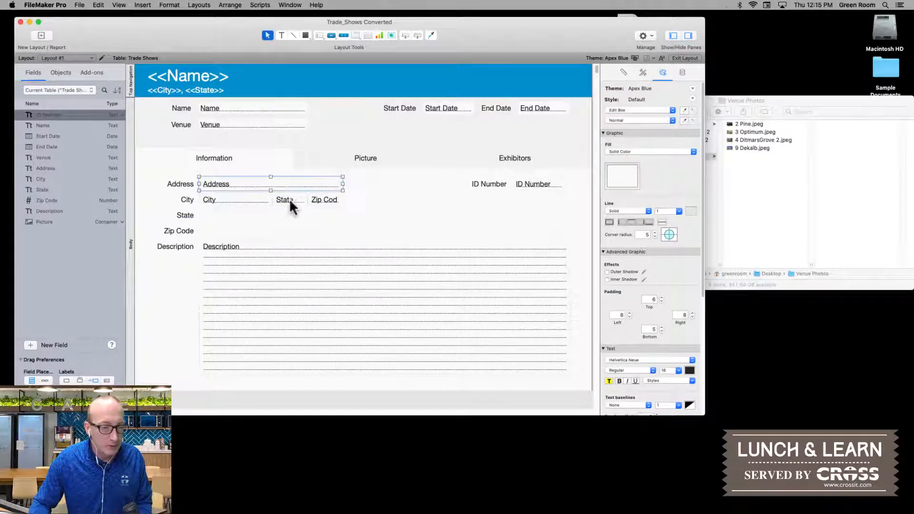
Step: Delete the City, State and Zip Code labels from the Information tab and view the record in Browse mode
click(186, 198)
shift+click(189, 213)
shift+click(187, 228)
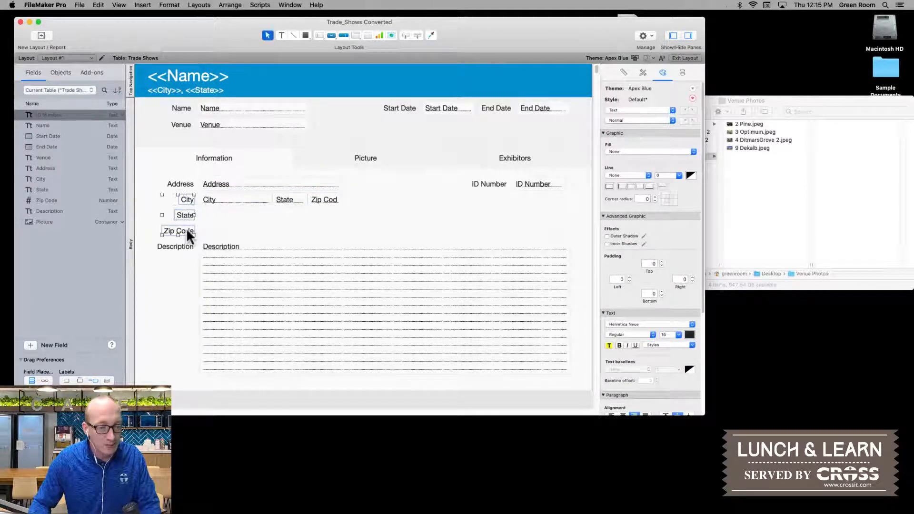
key(Delete)
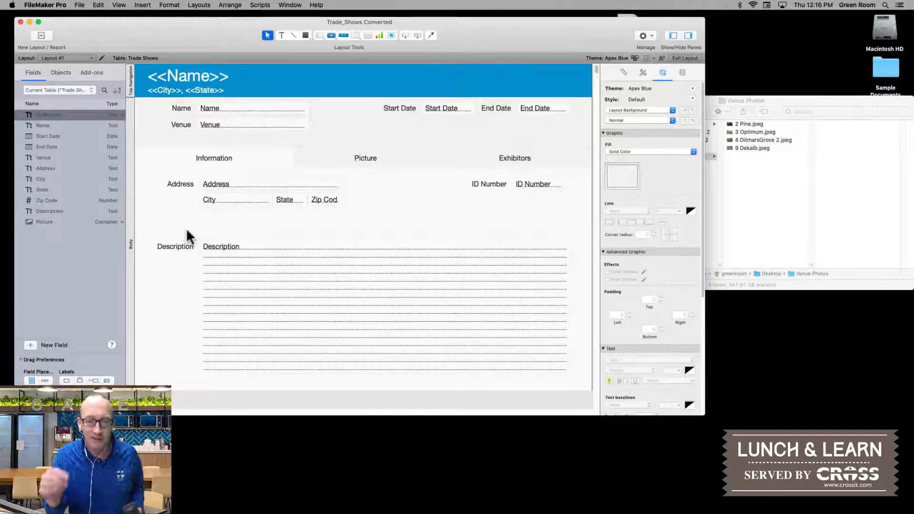
key(super+b)
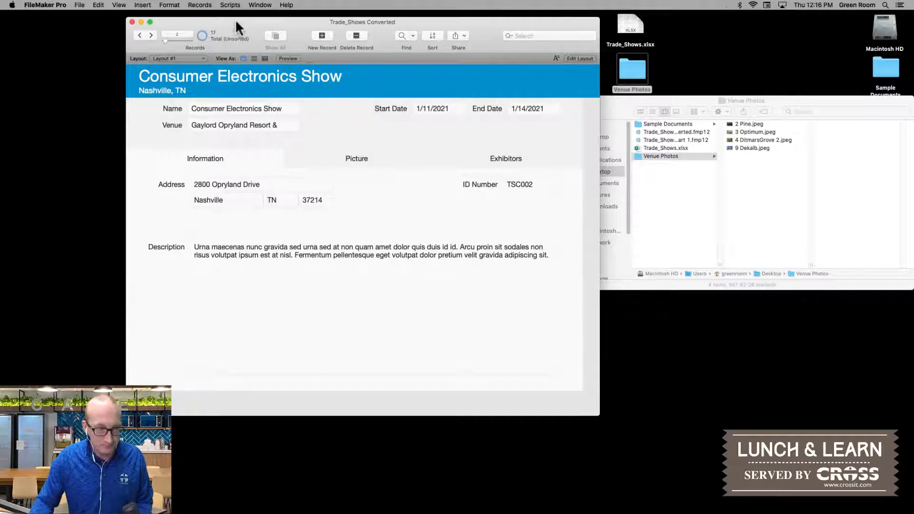
Step: Close the Venue Photos folder window in Finder and open Trade_Shows Part 1.fmp12 from the desktop in FileMaker Pro
drag(236, 22, 221, 47)
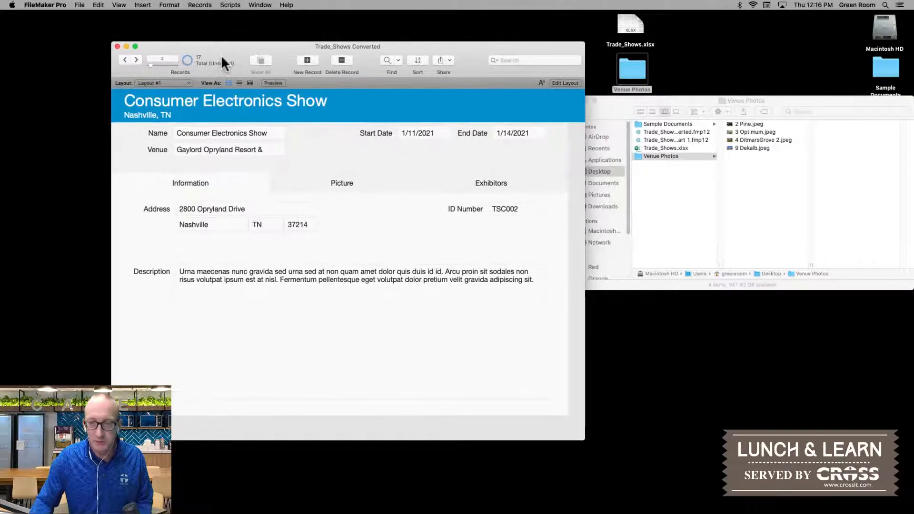
click(607, 97)
click(576, 100)
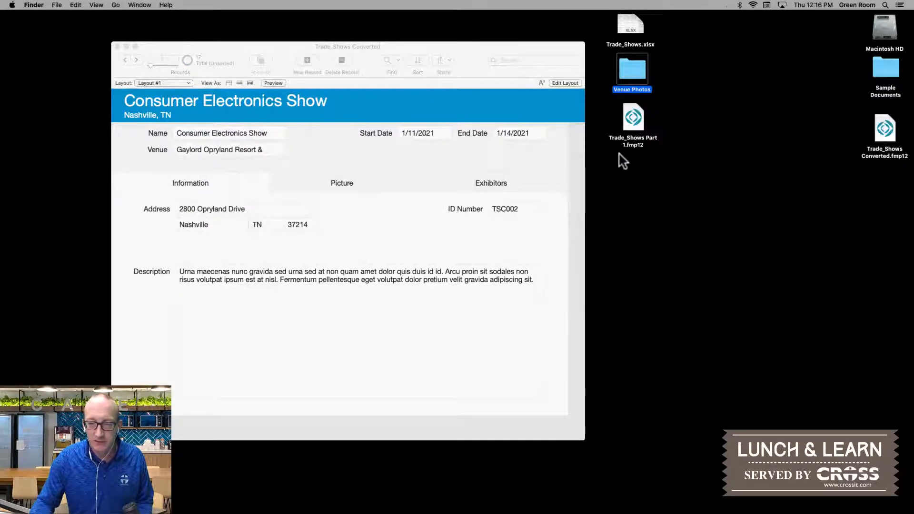
click(631, 120)
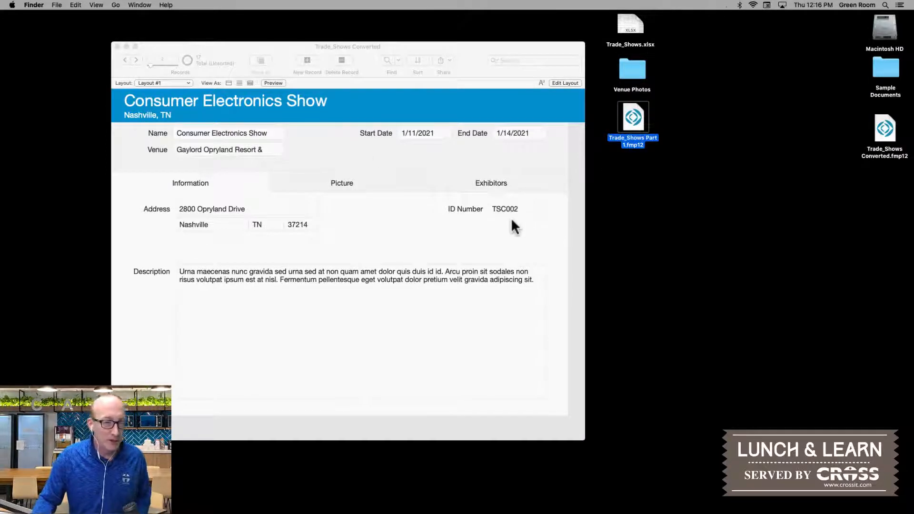
key(super+o)
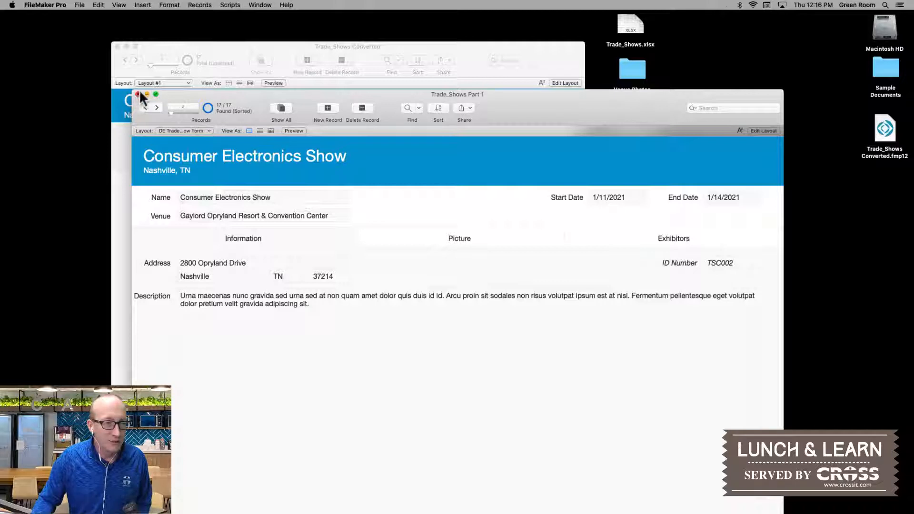
Step: Close the Trade_Shows Converted window and reposition and shrink the Trade_Shows Part 1 window to clear the desktop files
click(118, 45)
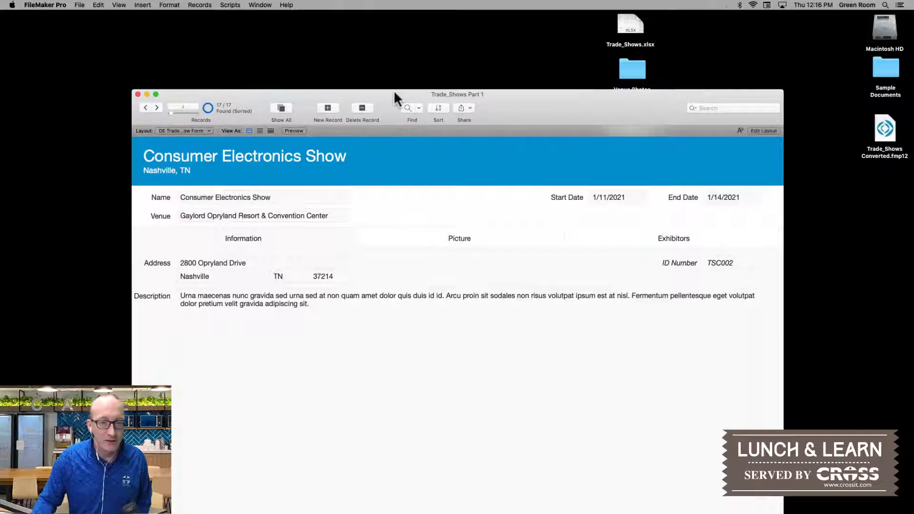
drag(390, 93, 360, 18)
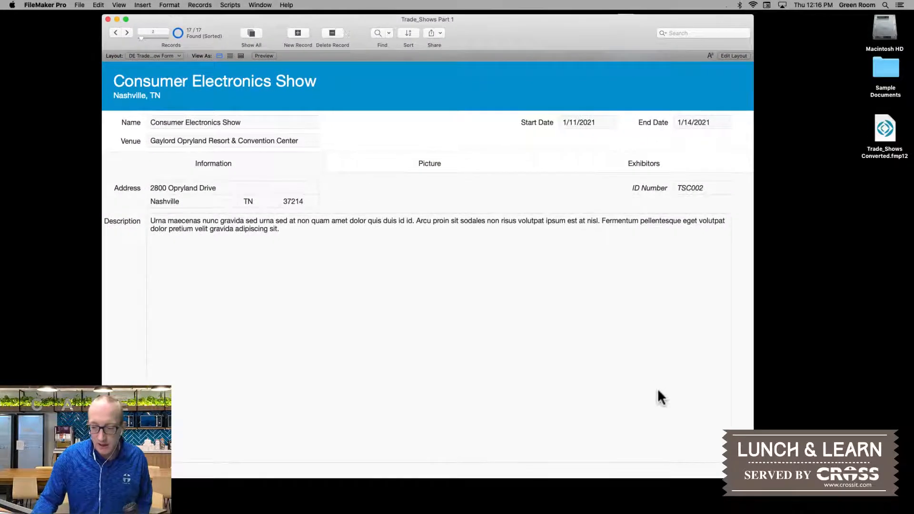
drag(754, 478, 578, 427)
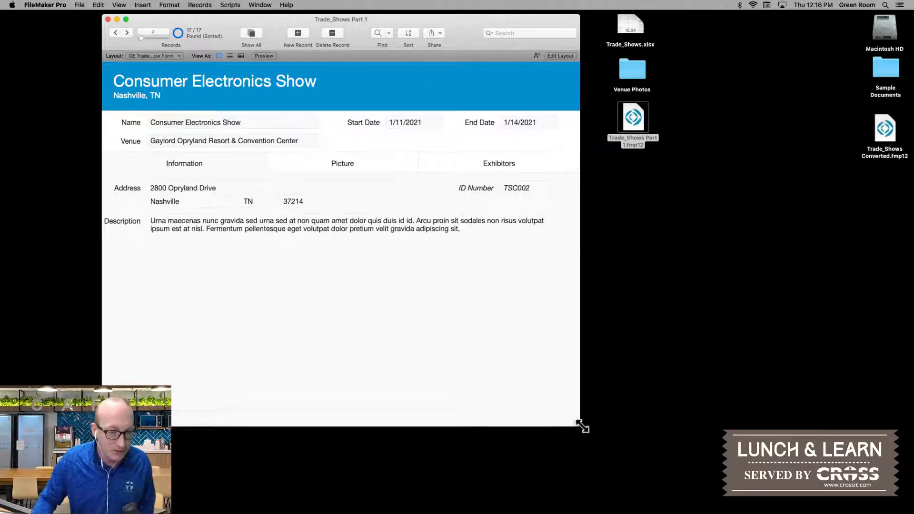
Step: Examine the finished file's Picture tab and its guides in Layout mode, returning to Browse mode and repositioning the window
click(337, 166)
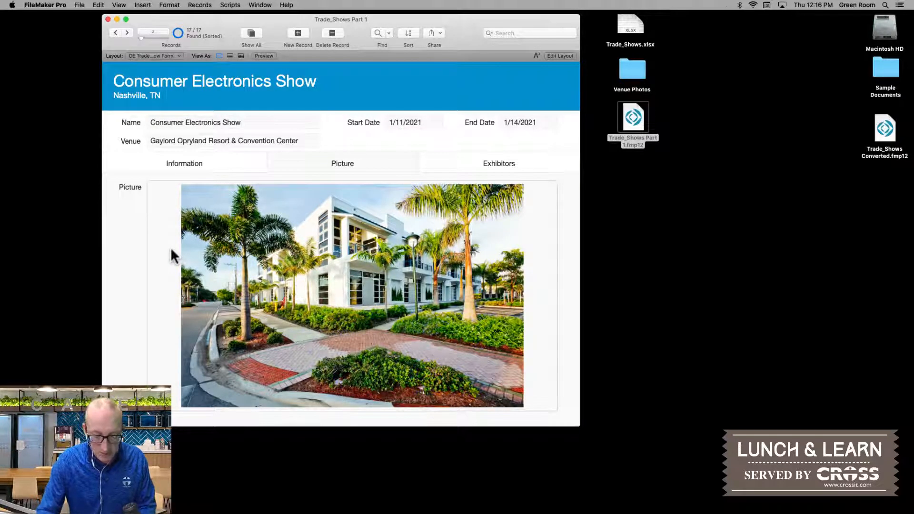
key(super+l)
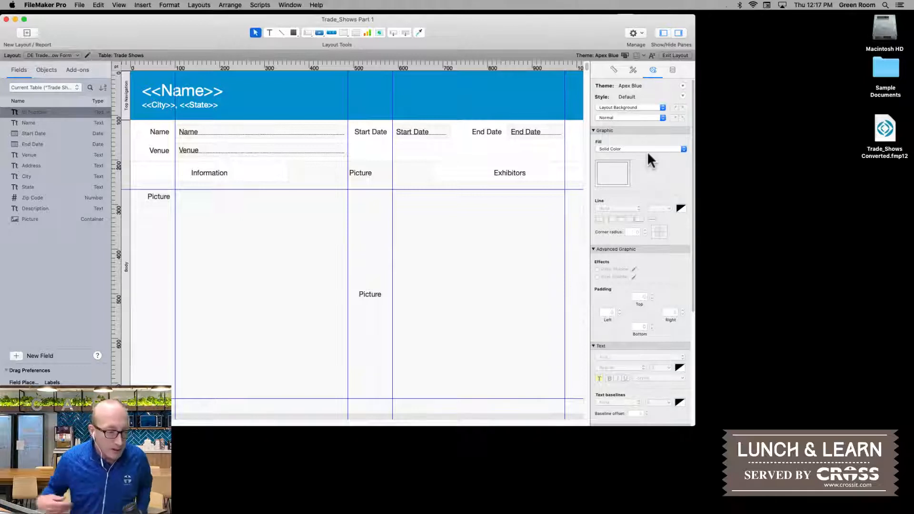
key(super+b)
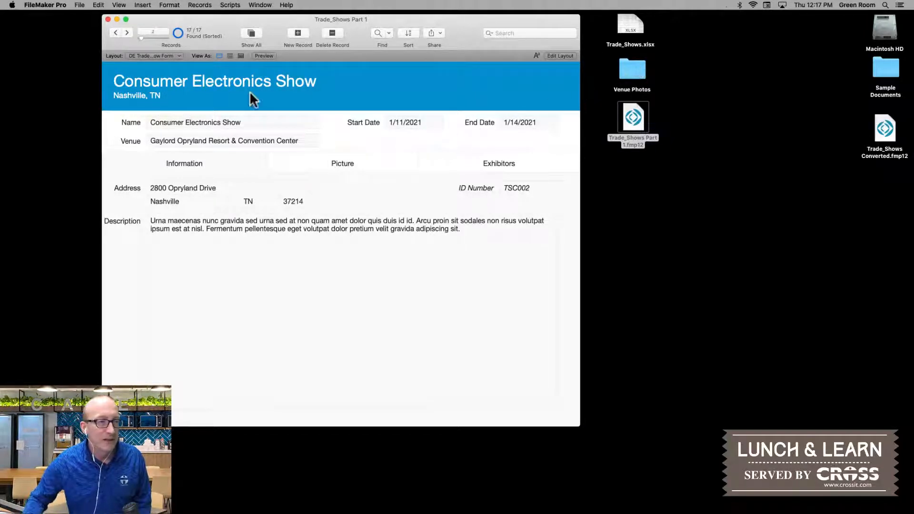
drag(216, 19, 237, 63)
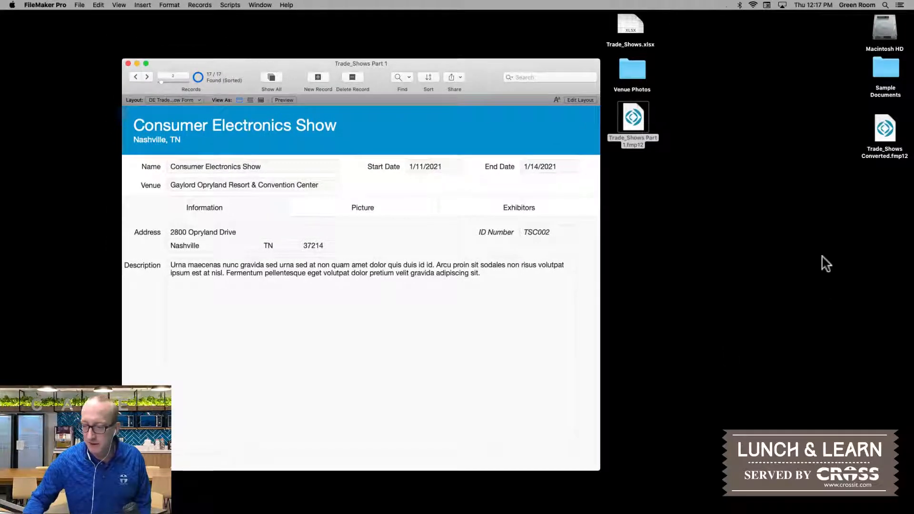